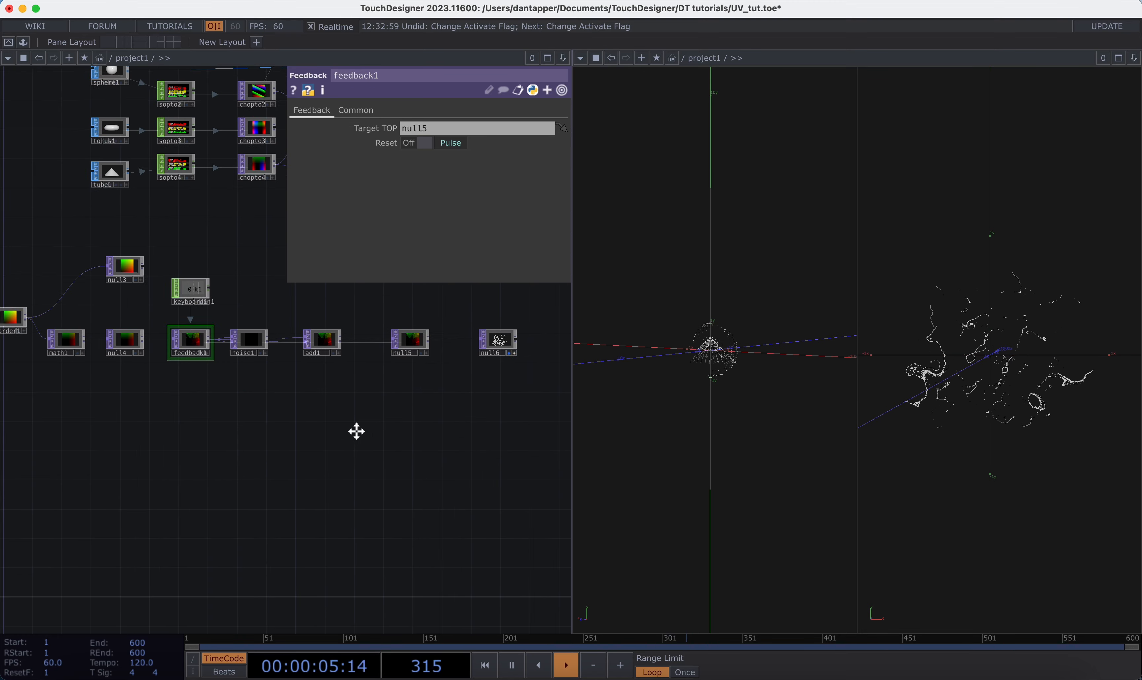
# Step: Add a Camera COMP and place it beside geo1
pyautogui.moveTo(221, 316); pyautogui.dragTo(316, 330)
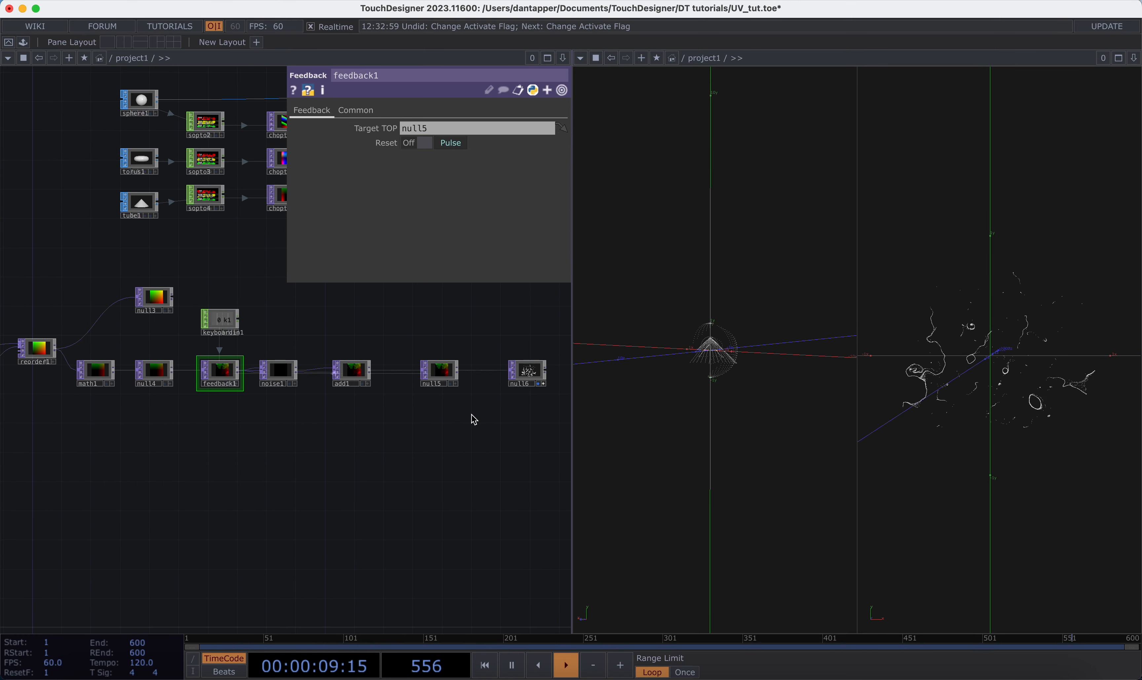
pyautogui.moveTo(526, 396); pyautogui.dragTo(421, 417)
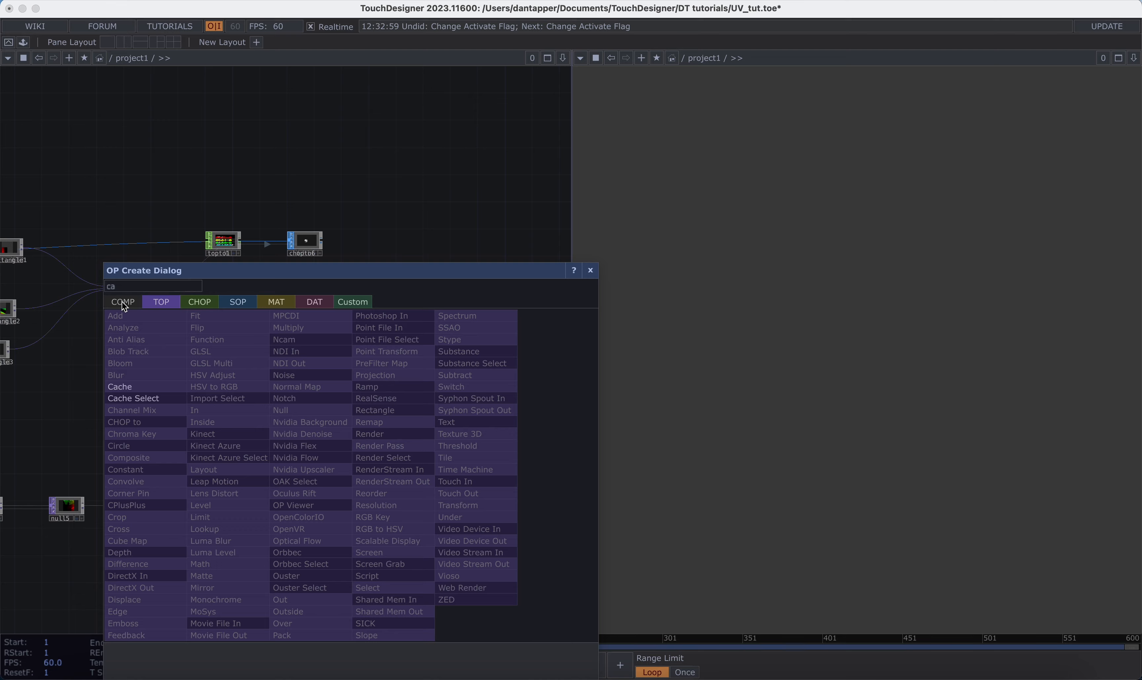
pyautogui.click(119, 299)
pyautogui.click(117, 360)
pyautogui.click(354, 453)
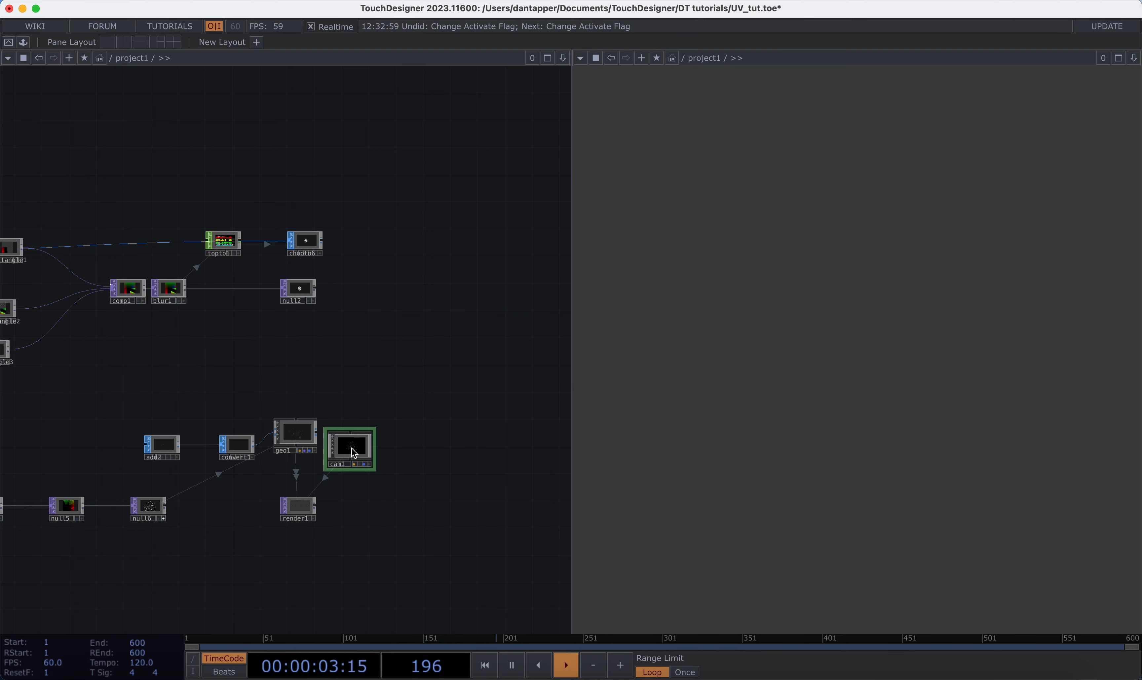
# Step: Create a Point Sprite MAT, assign it as geo1's material and place it beneath cam1
pyautogui.scroll(10, 326, 484)
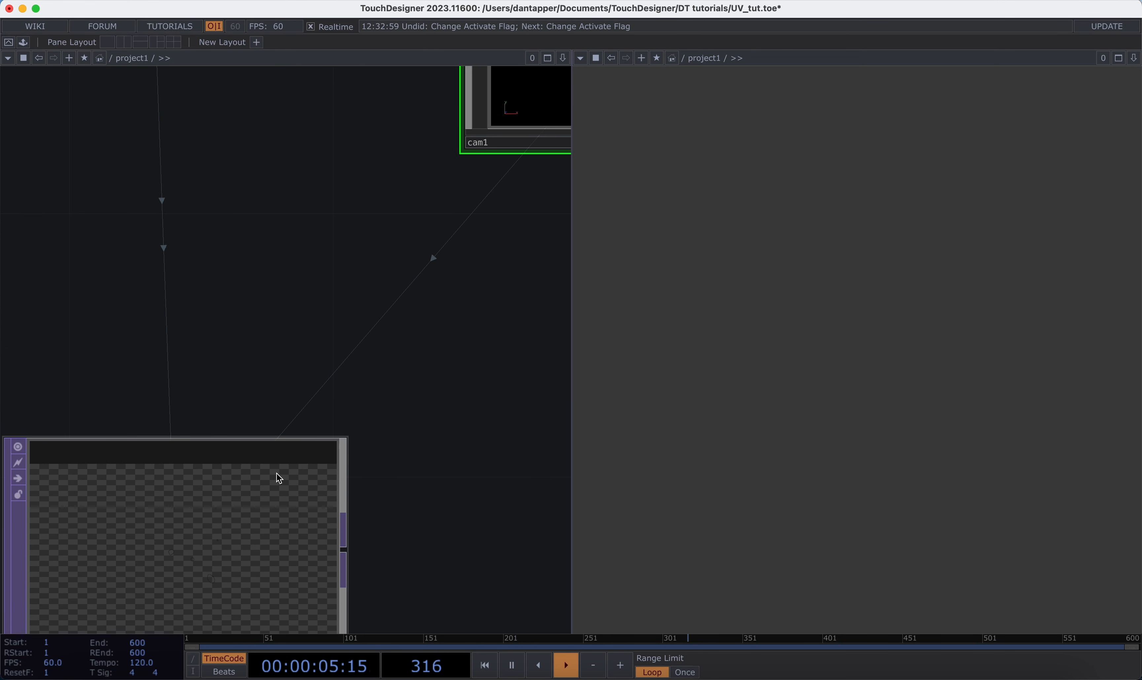
pyautogui.scroll(-8, 265, 390)
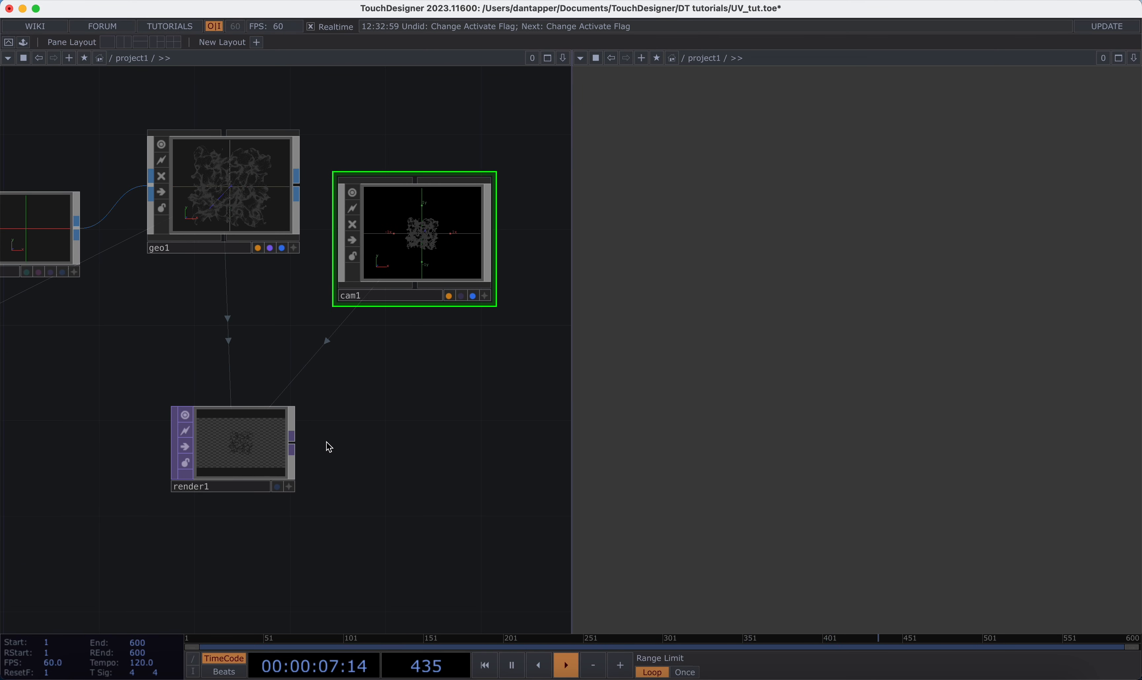
pyautogui.press('Tab')
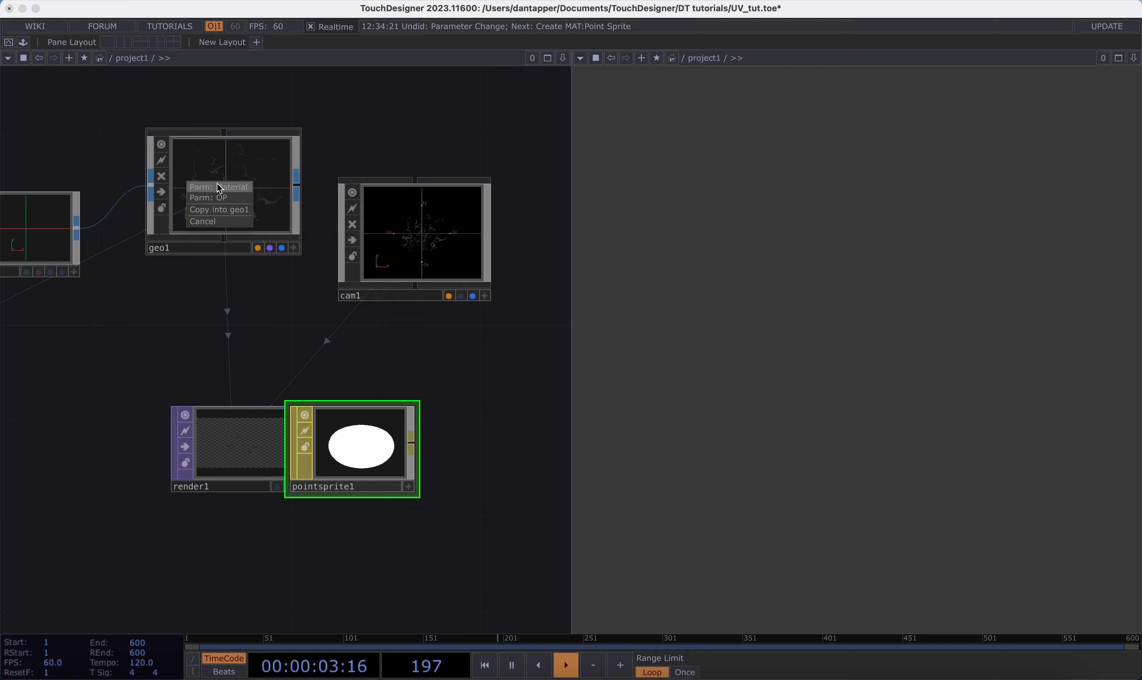
pyautogui.moveTo(379, 471); pyautogui.dragTo(475, 374)
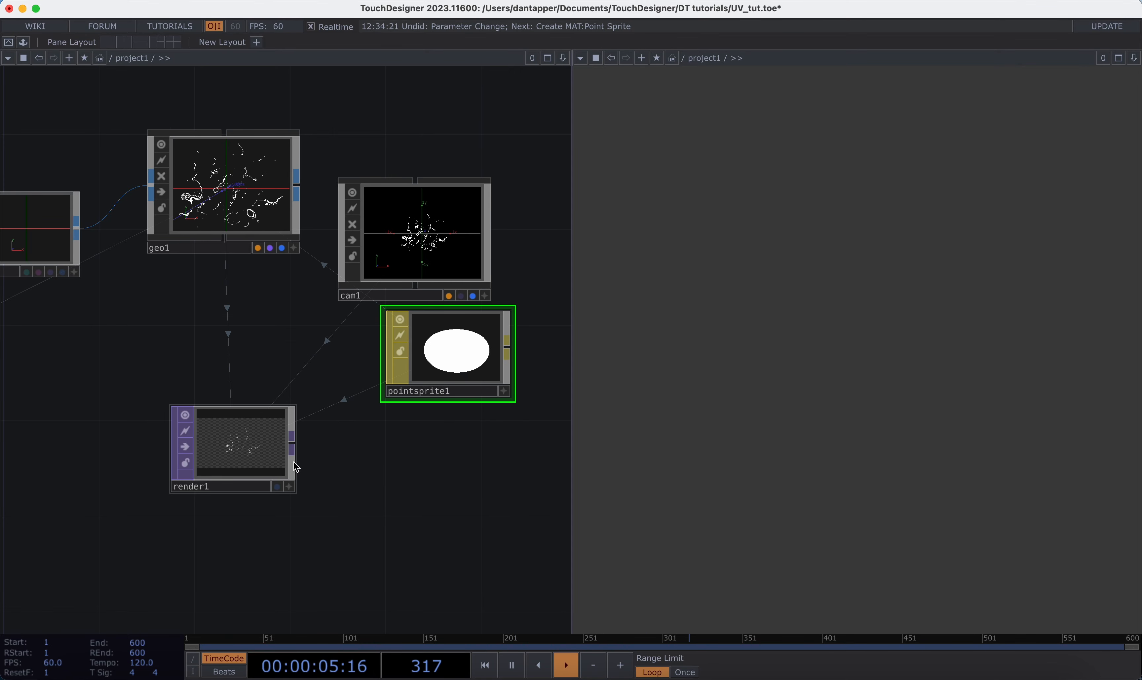
# Step: Add an RGB Key TOP fed by render1's output
pyautogui.click(292, 448)
pyautogui.press('Tab')
pyautogui.write('rgb')
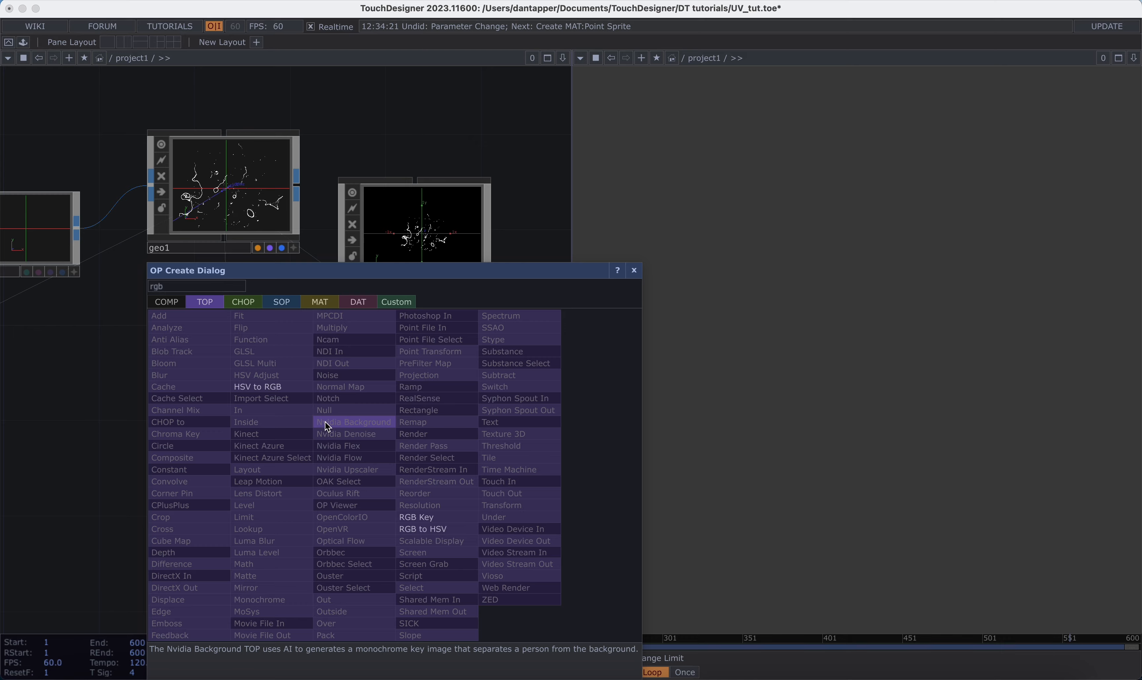
# Step: Add an Out TOP connected to render1's output and place it near the Render TOP
pyautogui.press('BackSpace')
pyautogui.press('BackSpace')
pyautogui.press('BackSpace')
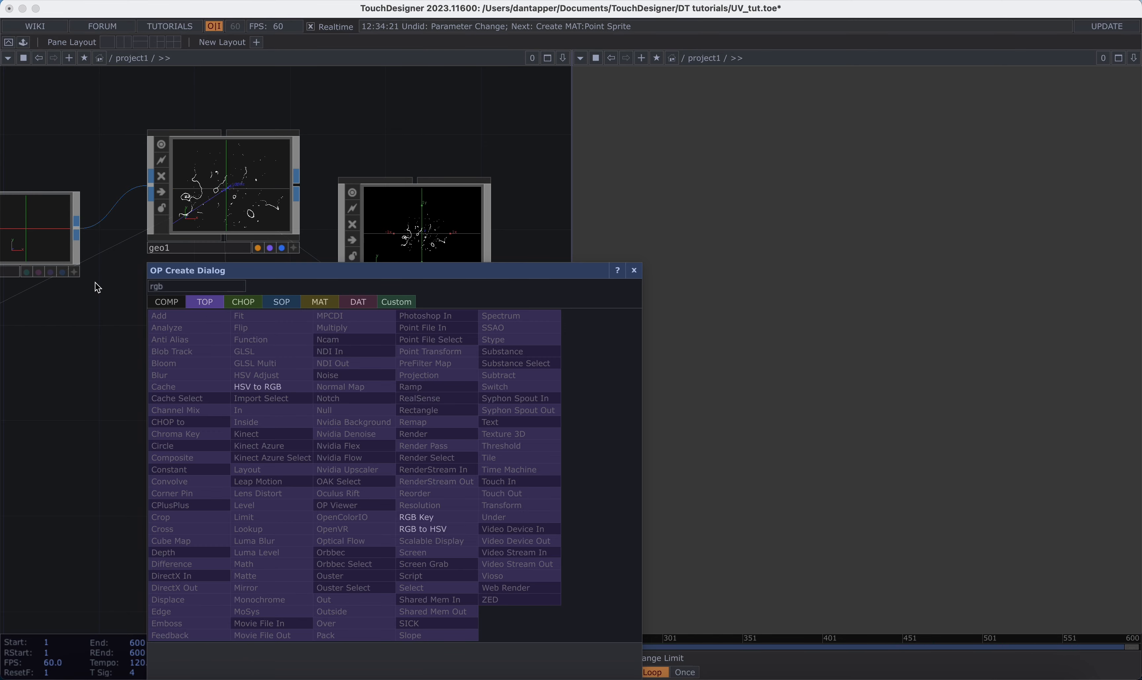
pyautogui.write('out')
pyautogui.click(362, 601)
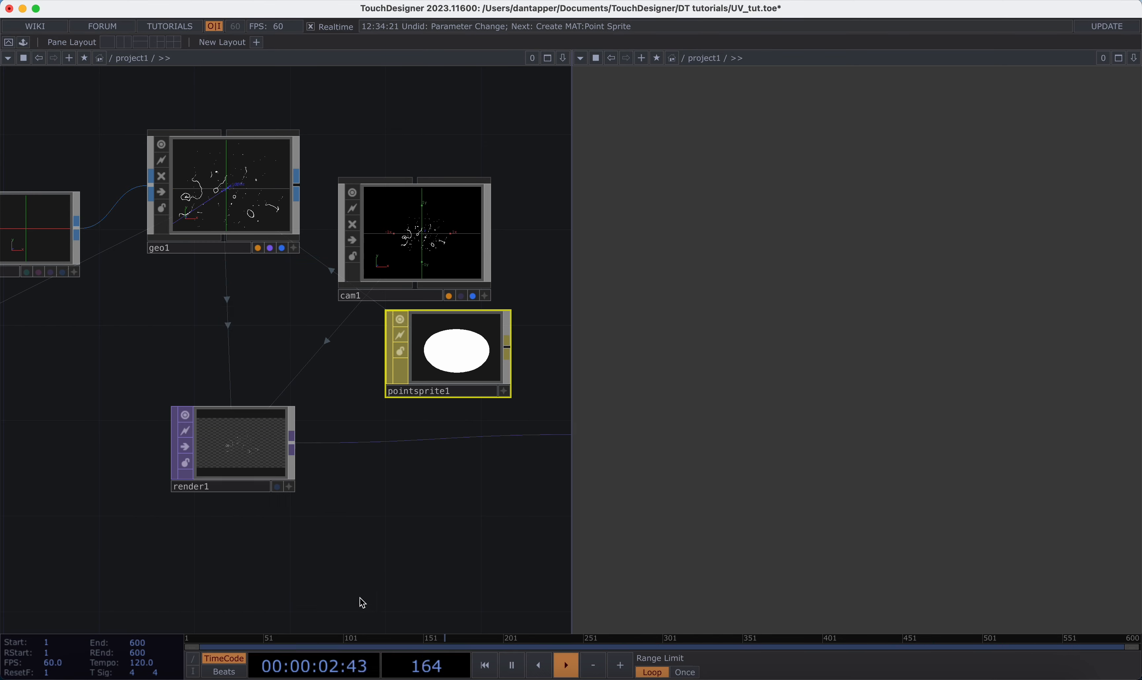
pyautogui.click(438, 499)
# Step: Move out1 past rgbkey1, connect rgbkey1 into it and show out1 as the background display
pyautogui.scroll(-5, 445, 496)
pyautogui.hscroll(4, 291, 496)
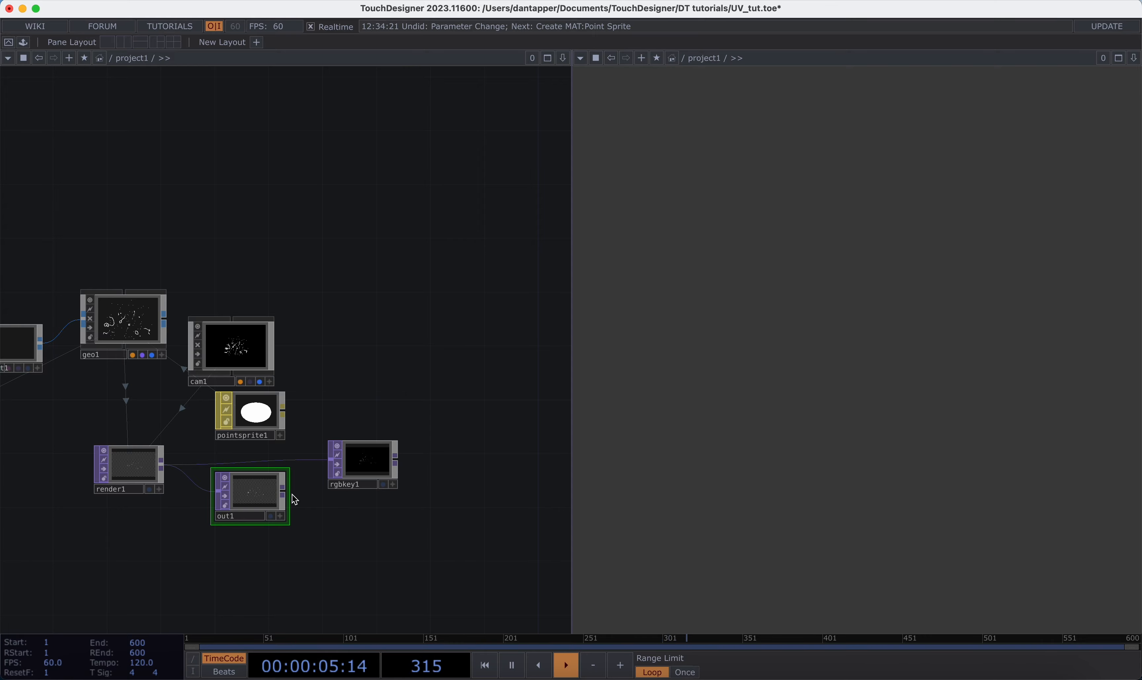
pyautogui.moveTo(242, 496); pyautogui.dragTo(485, 496)
pyautogui.moveTo(396, 460); pyautogui.dragTo(417, 492)
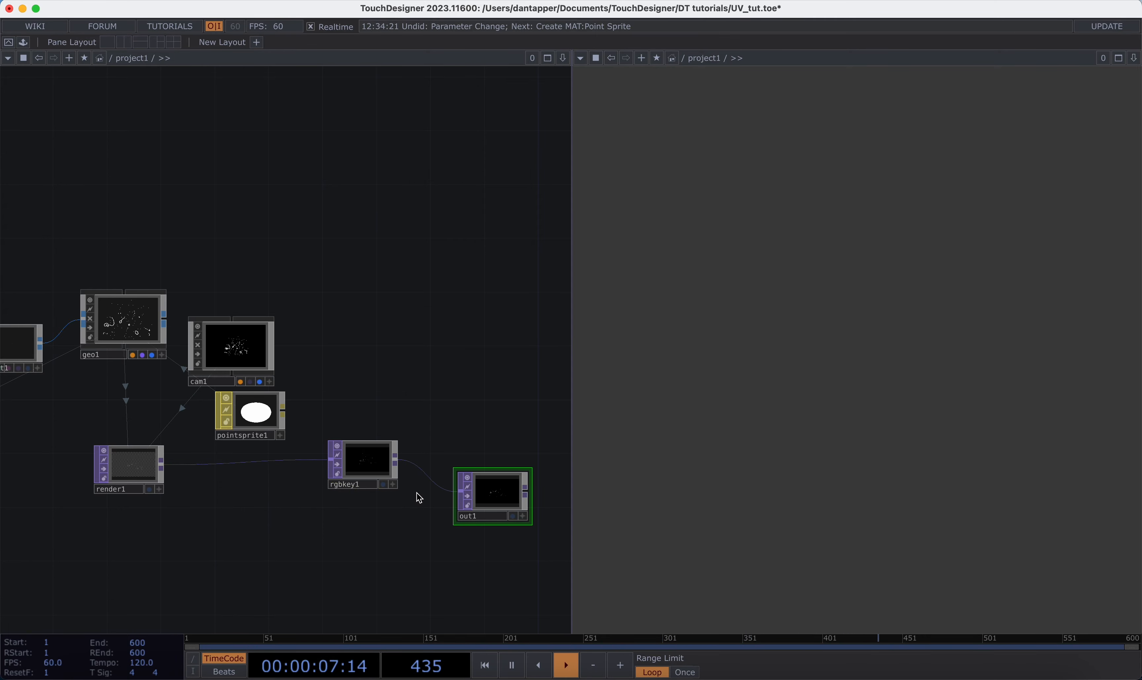
pyautogui.click(512, 516)
pyautogui.moveTo(493, 401); pyautogui.dragTo(456, 362)
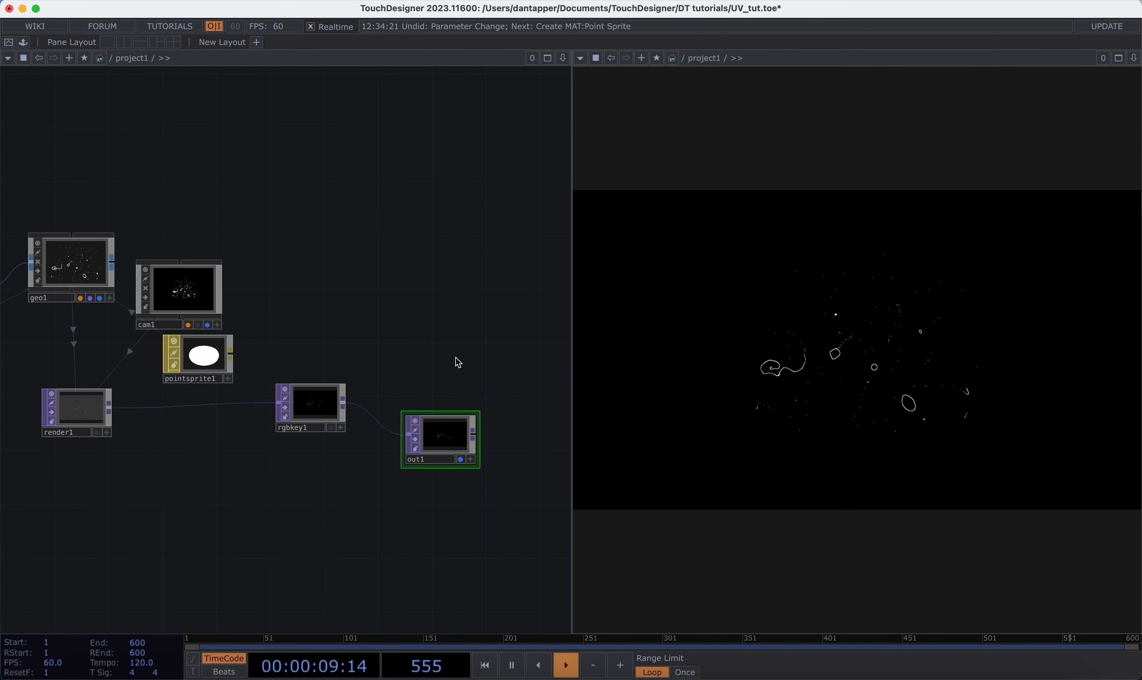
# Step: Open cam1's view parameters and set its FOV angle to 20
pyautogui.moveTo(297, 347); pyautogui.dragTo(435, 348)
pyautogui.click(318, 290)
pyautogui.press('p')
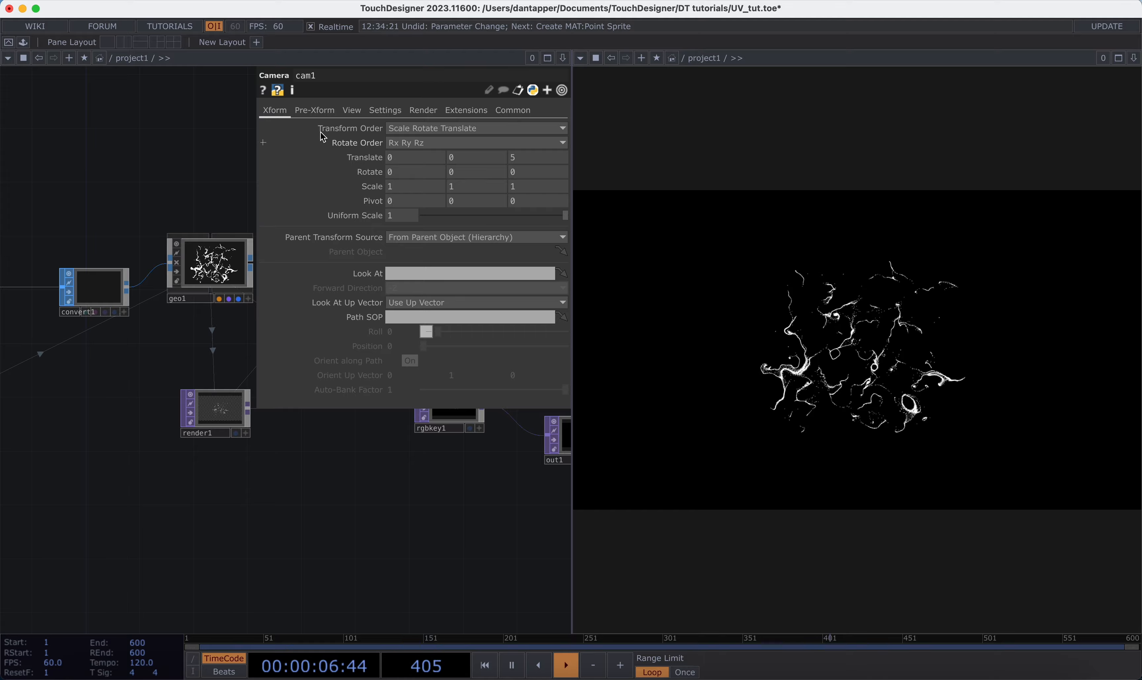
pyautogui.click(354, 110)
pyautogui.moveTo(487, 204); pyautogui.dragTo(451, 203)
# Step: Try an orthographic projection on cam1 with a Bottom-Left ortho origin and ortho width 1, and return to Perspective
pyautogui.scroll(-3, 139, 371)
pyautogui.moveTo(70, 394); pyautogui.dragTo(223, 394)
pyautogui.click(423, 130)
pyautogui.click(419, 155)
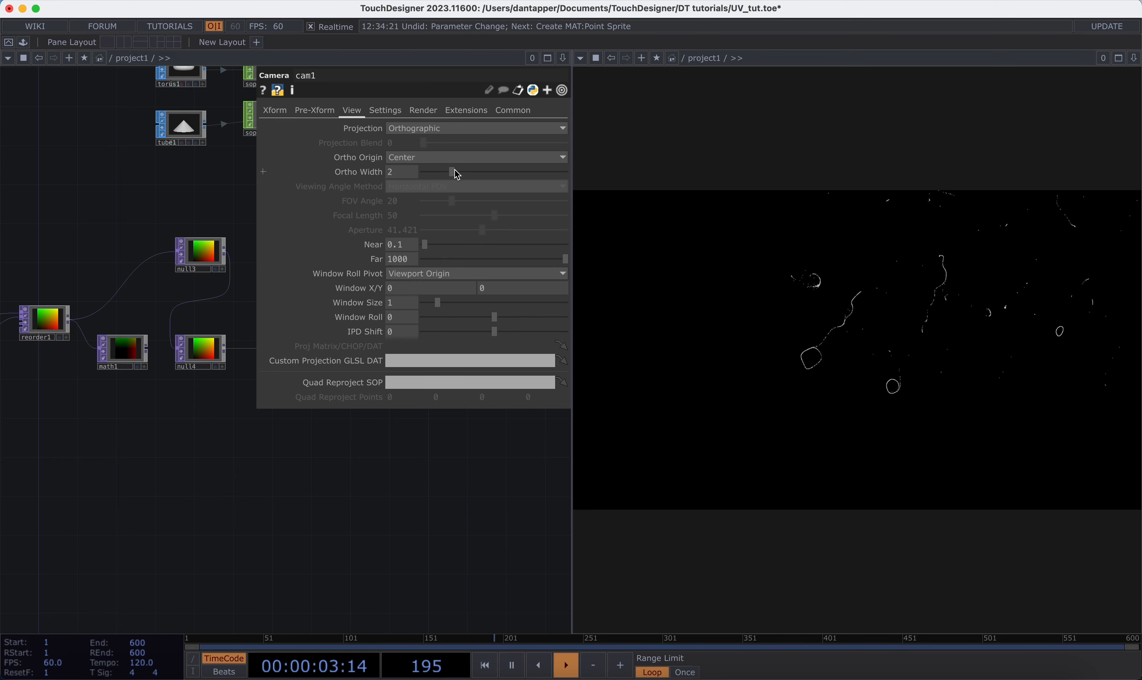
pyautogui.moveTo(453, 172); pyautogui.dragTo(491, 175)
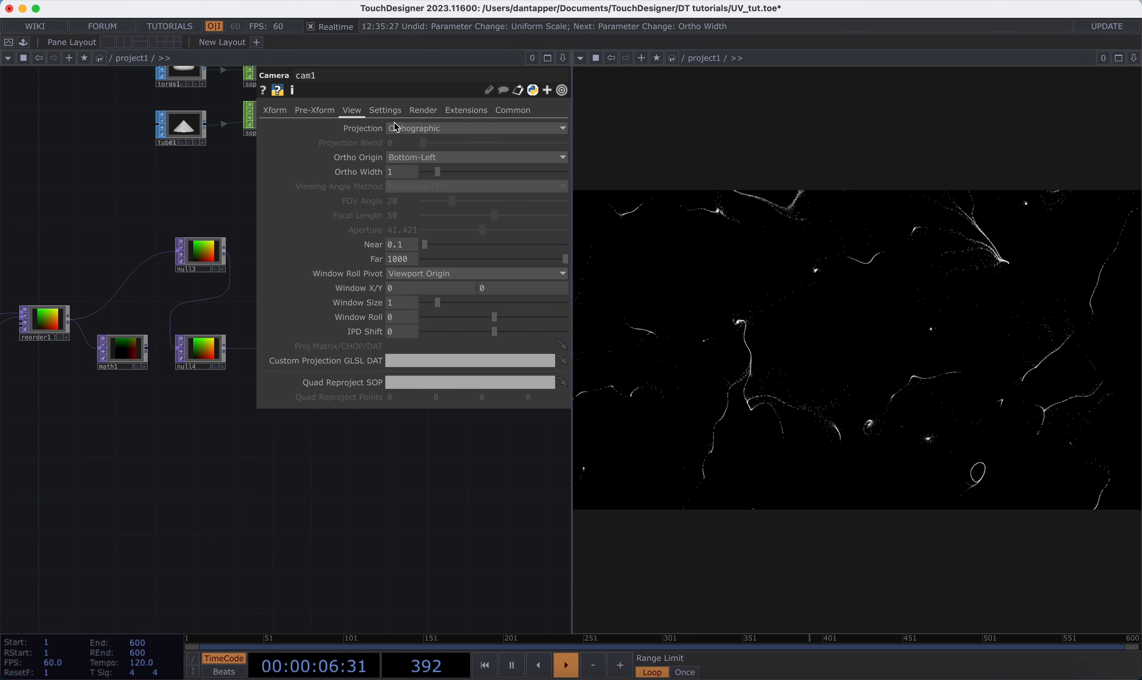
pyautogui.click(395, 128)
pyautogui.click(415, 143)
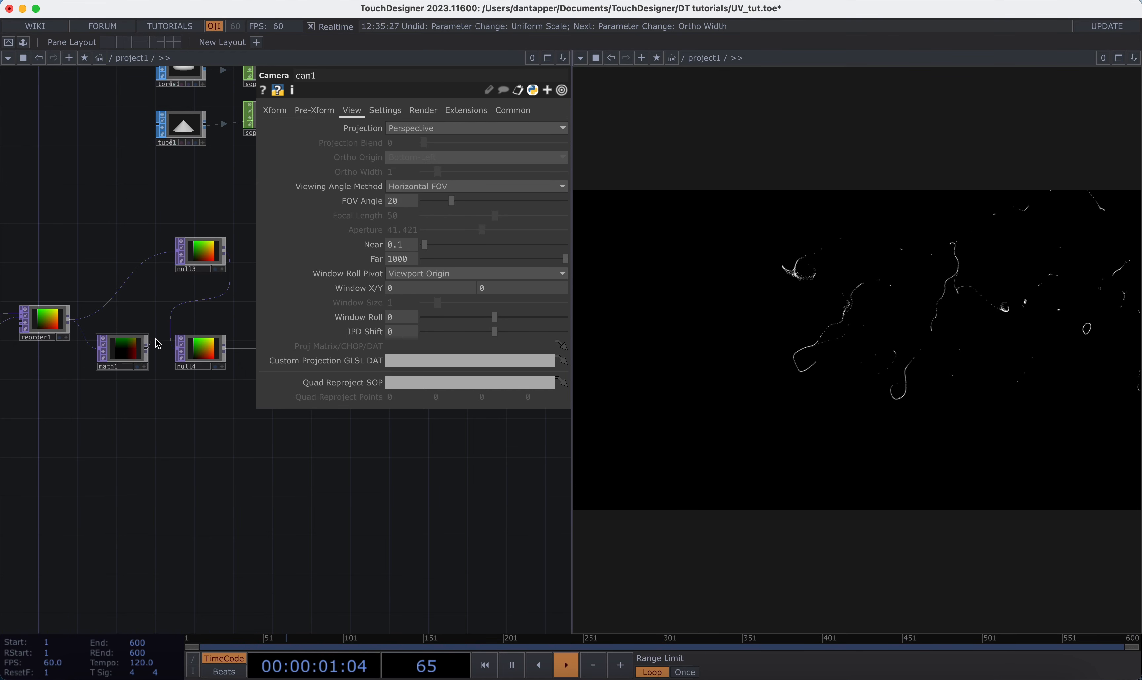
# Step: Reconnect math1 to null4 and set cam1's FOV angle to 24.7
pyautogui.moveTo(157, 344); pyautogui.dragTo(174, 346)
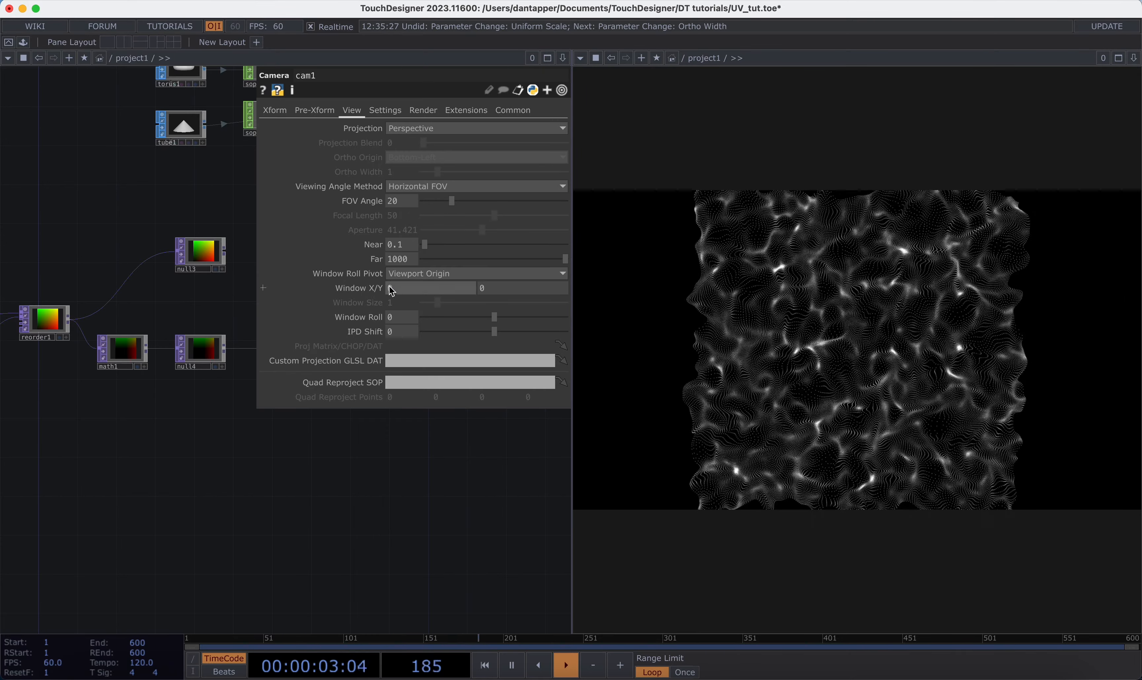
pyautogui.moveTo(452, 201)
pyautogui.mouseDown()
pyautogui.moveTo(492, 200)
pyautogui.moveTo(438, 216)
pyautogui.moveTo(462, 210)
pyautogui.mouseUp()
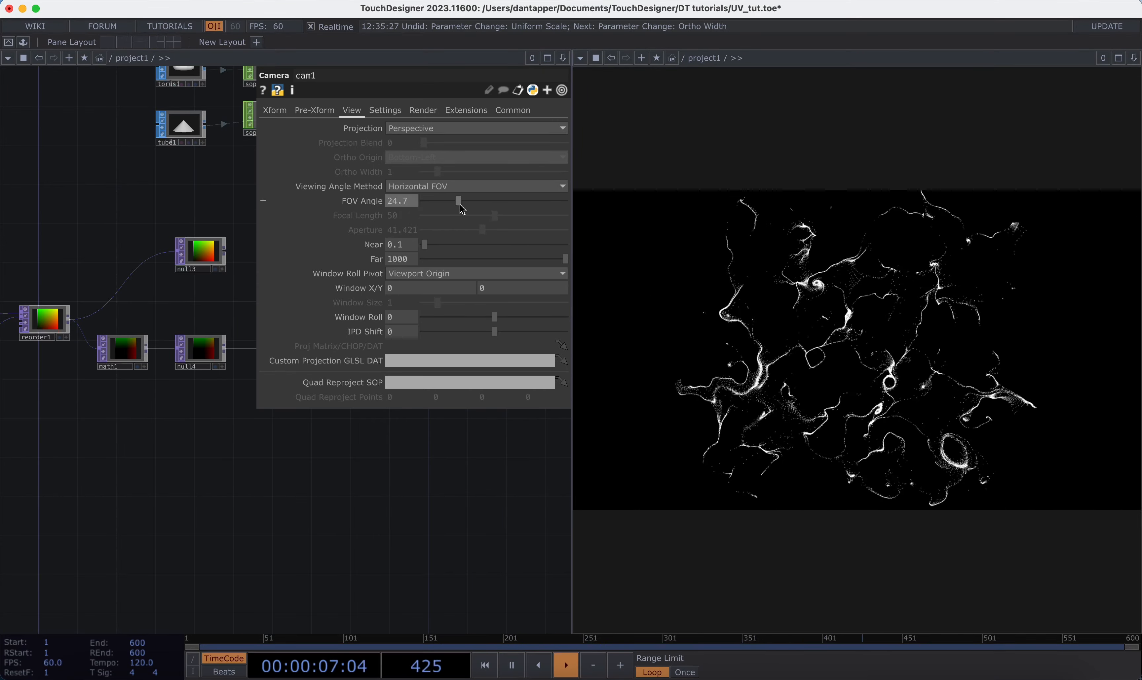
pyautogui.press('p')
# Step: Connect null3 to null4 in place of math1 and reset the feedback loop to check the UV map at null5
pyautogui.moveTo(236, 483); pyautogui.dragTo(236, 515, button='middle')
pyautogui.moveTo(231, 358); pyautogui.dragTo(202, 408)
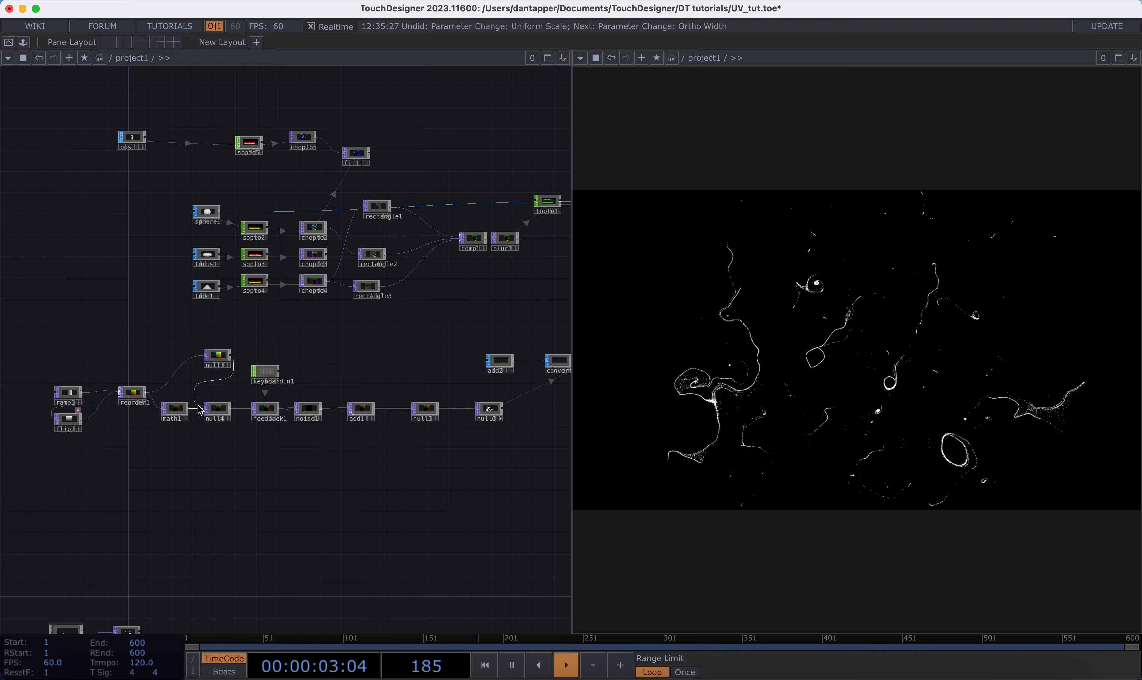
pyautogui.moveTo(198, 404); pyautogui.dragTo(200, 373, button='middle')
pyautogui.scroll(2, 200, 373)
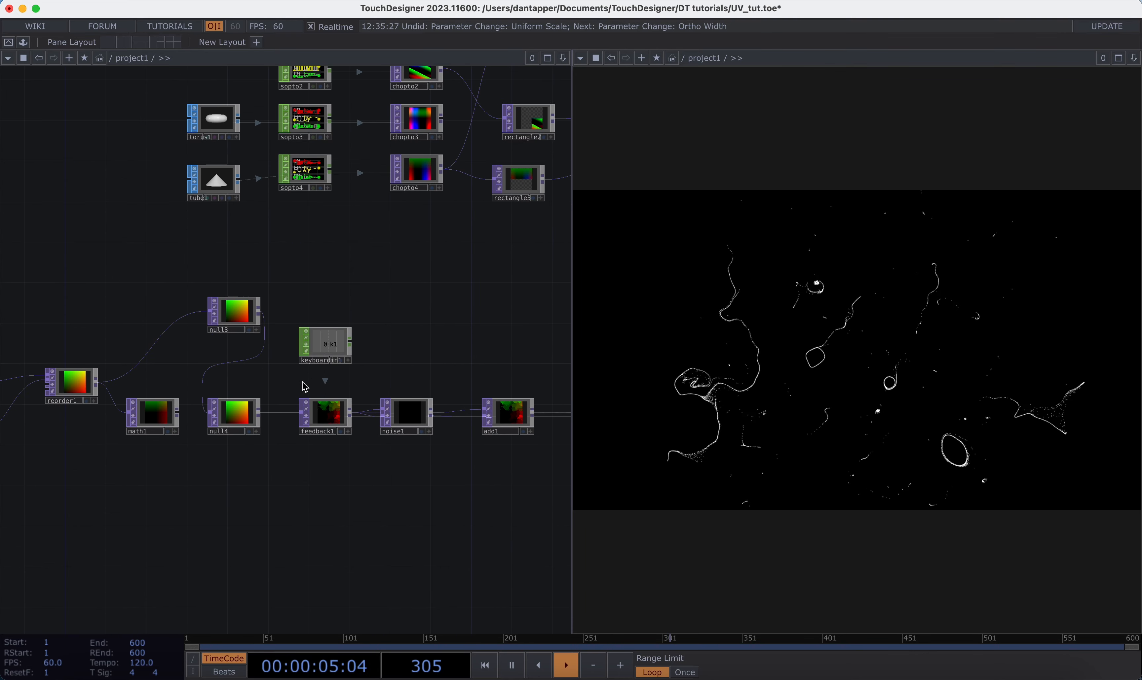
pyautogui.scroll(-5, 344, 419)
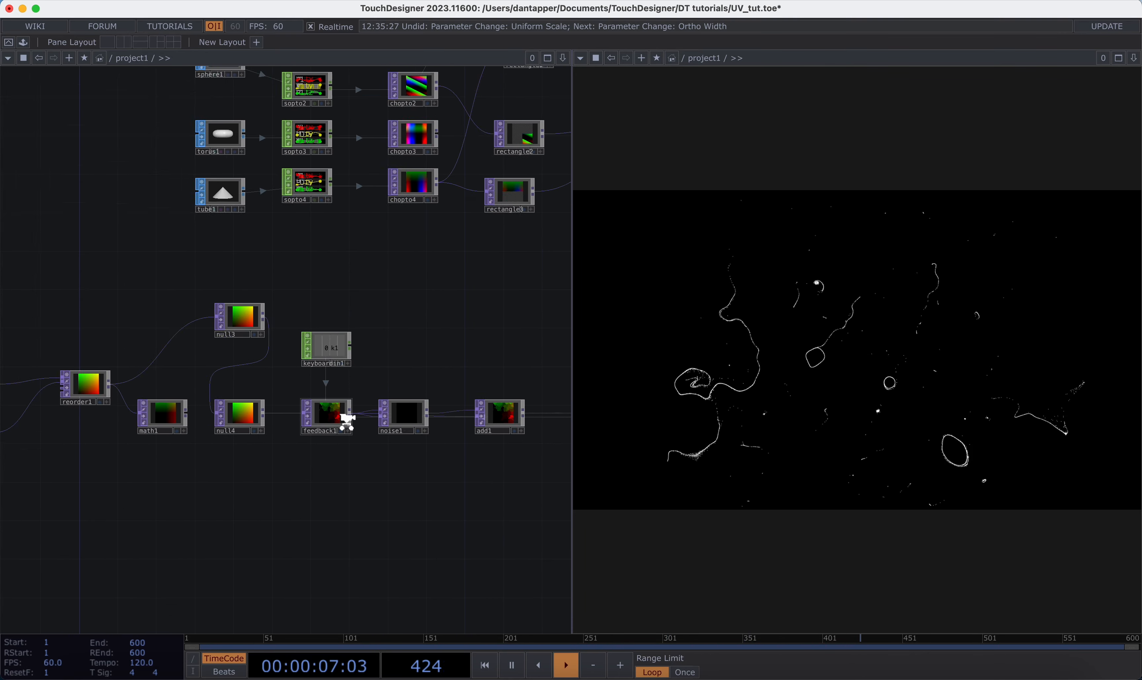
pyautogui.moveTo(432, 377); pyautogui.dragTo(171, 373)
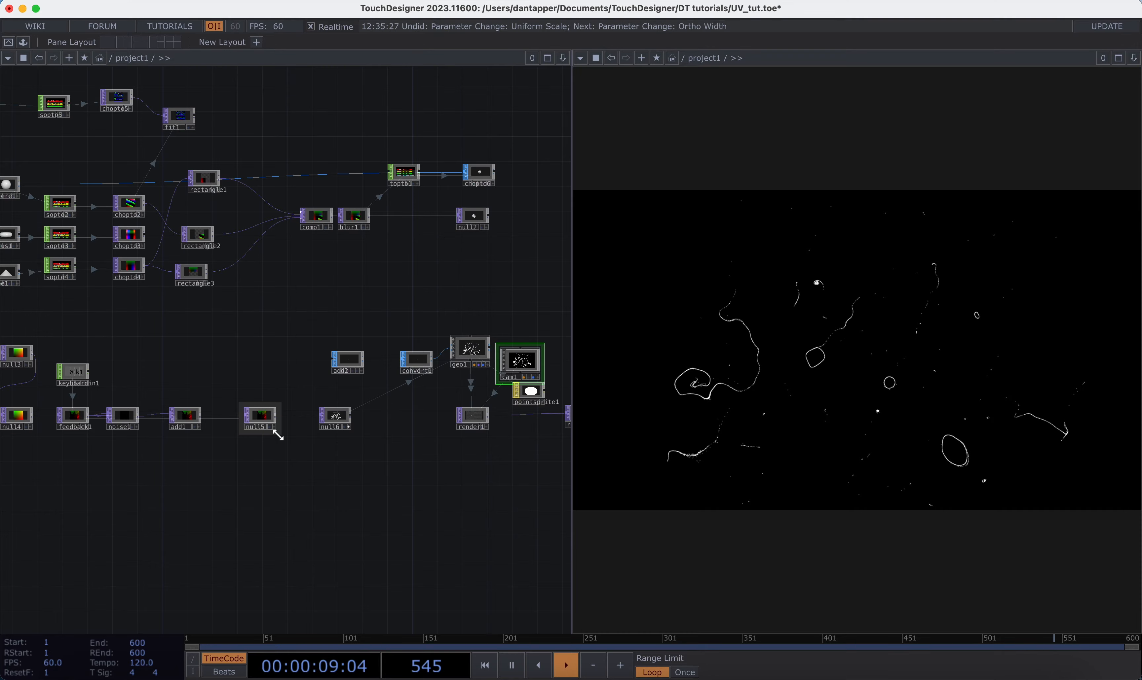
pyautogui.press('1')
pyautogui.scroll(6, 277, 432)
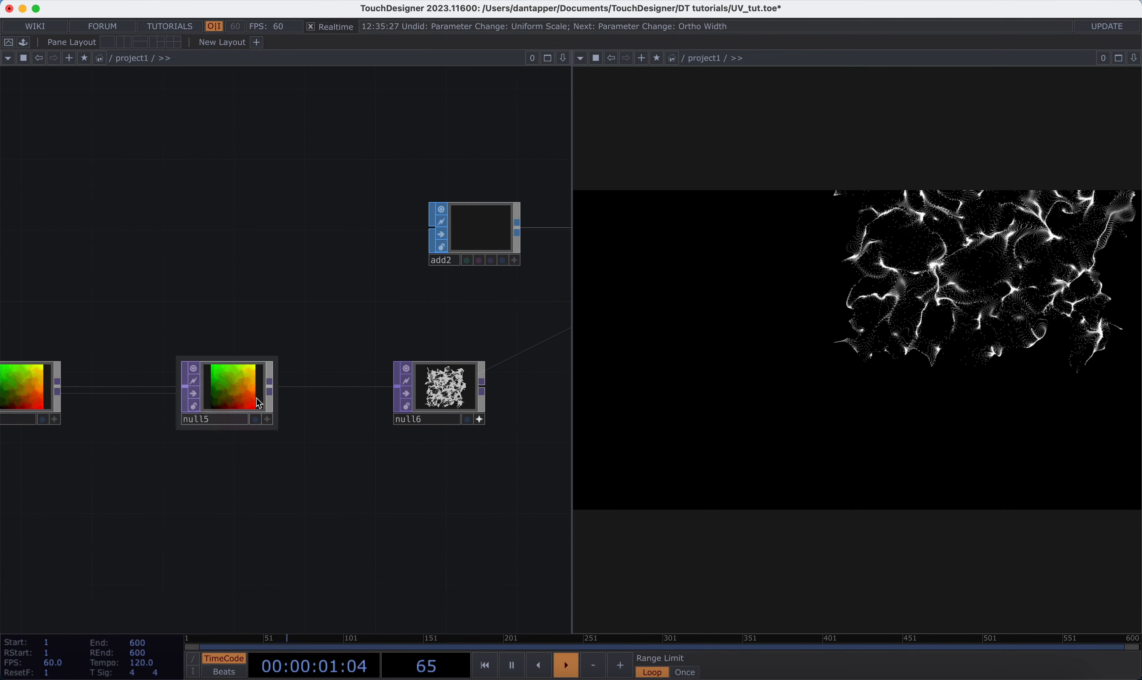
pyautogui.scroll(6, 250, 390)
pyautogui.scroll(-10, 294, 431)
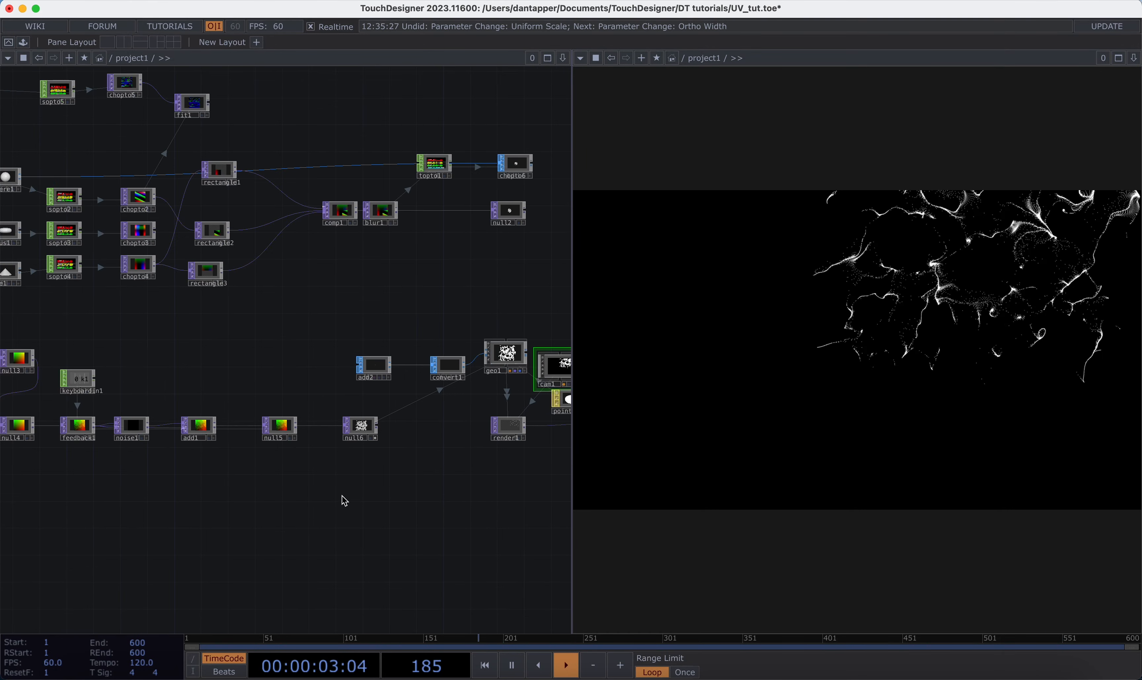
# Step: Add a Remap TOP below the feedback chain, feed it from a Video Device In TOP and display it
pyautogui.moveTo(336, 507); pyautogui.dragTo(393, 443)
pyautogui.press('Tab')
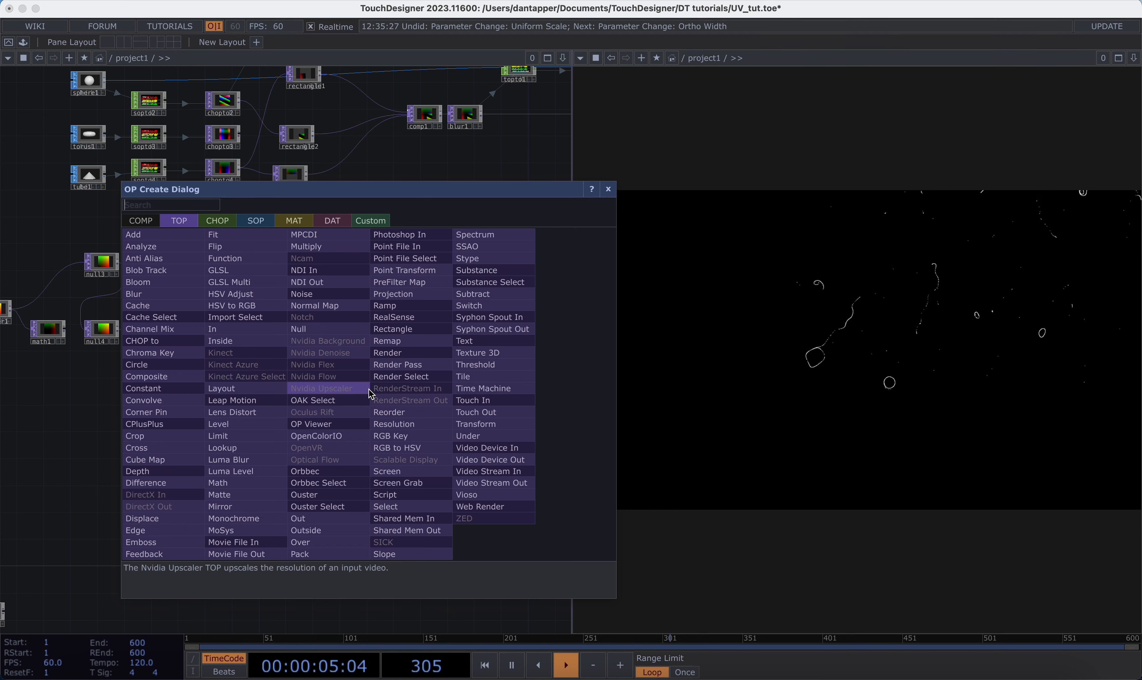
pyautogui.click(387, 341)
pyautogui.click(432, 423)
pyautogui.moveTo(313, 417); pyautogui.dragTo(414, 421)
pyautogui.click(441, 436)
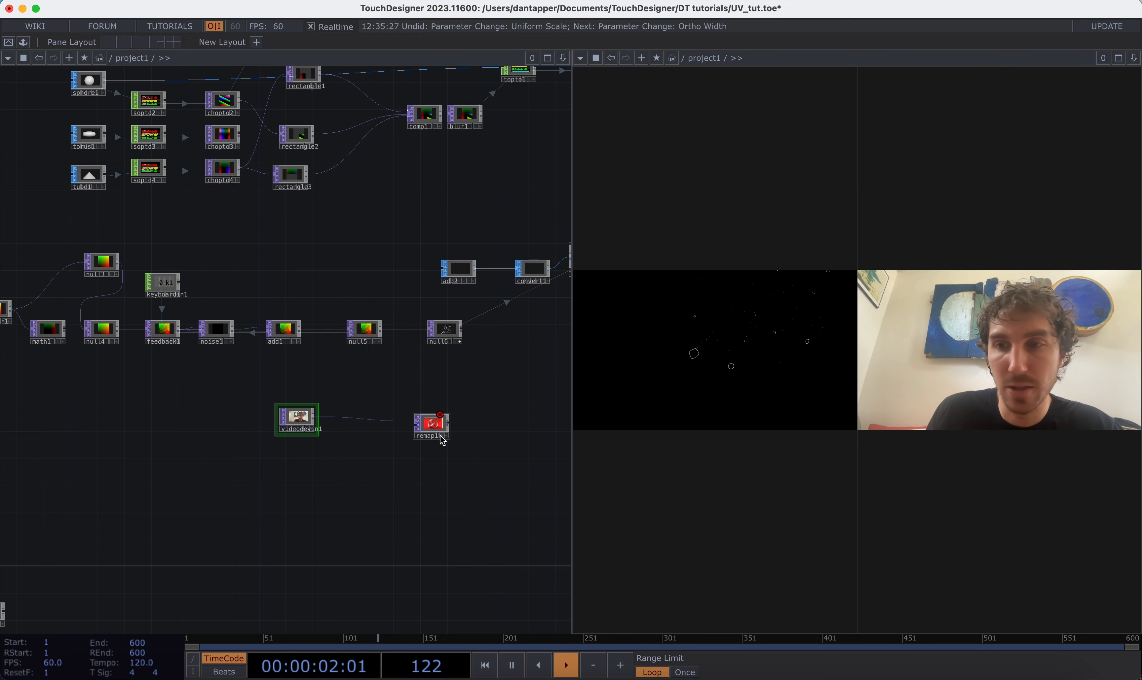
# Step: Connect null5 to remap1's second input and turn off out1's background display
pyautogui.moveTo(380, 330); pyautogui.dragTo(414, 435)
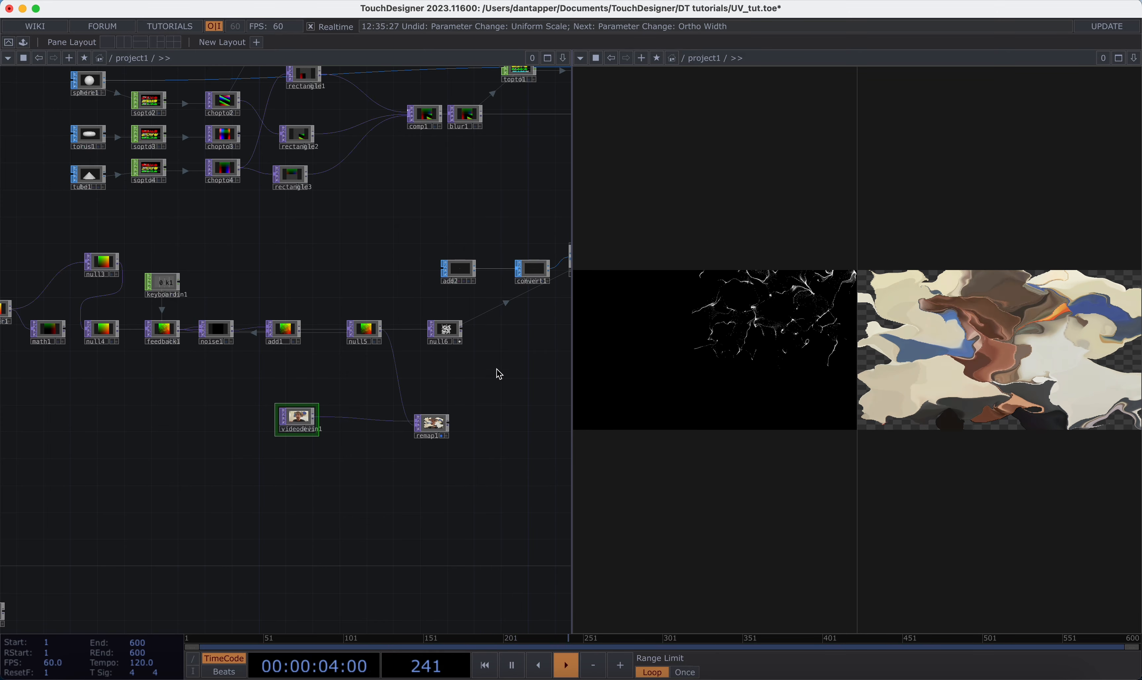
pyautogui.moveTo(487, 376); pyautogui.dragTo(217, 425)
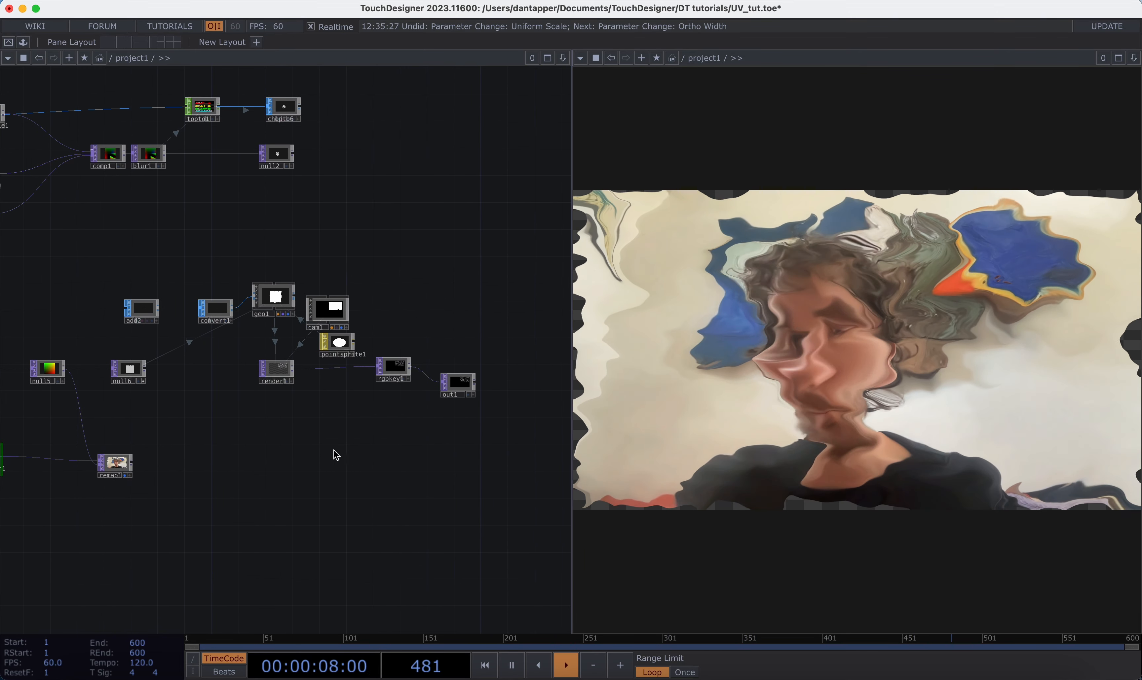
pyautogui.moveTo(161, 467); pyautogui.dragTo(274, 468)
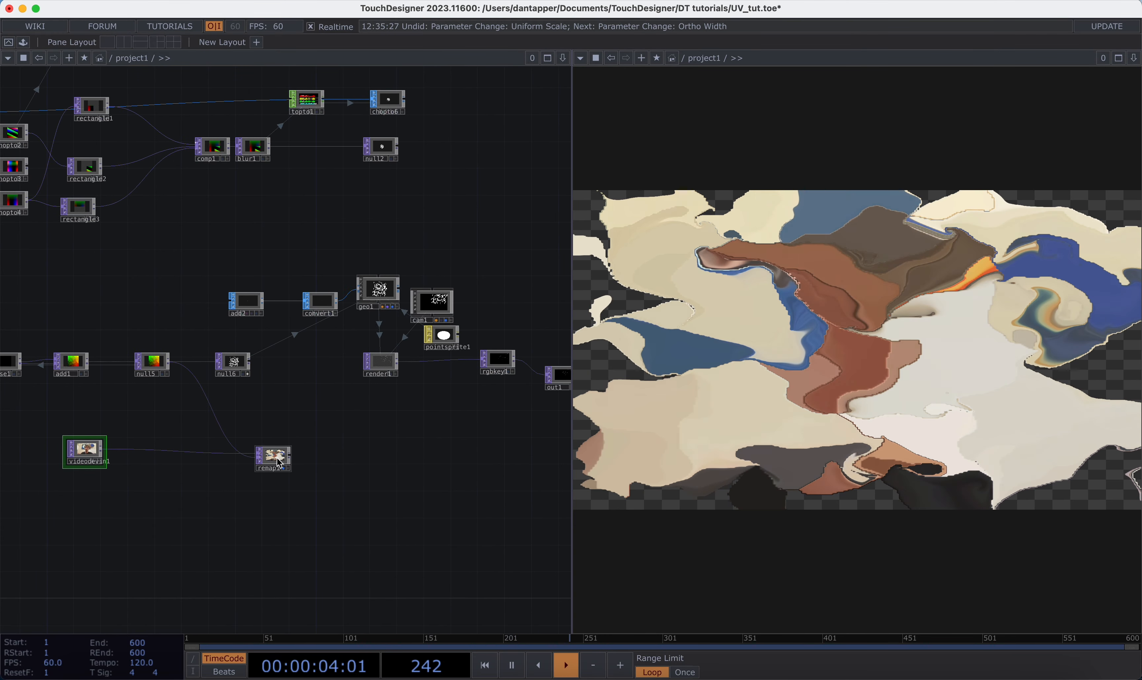
pyautogui.moveTo(308, 420); pyautogui.dragTo(464, 421)
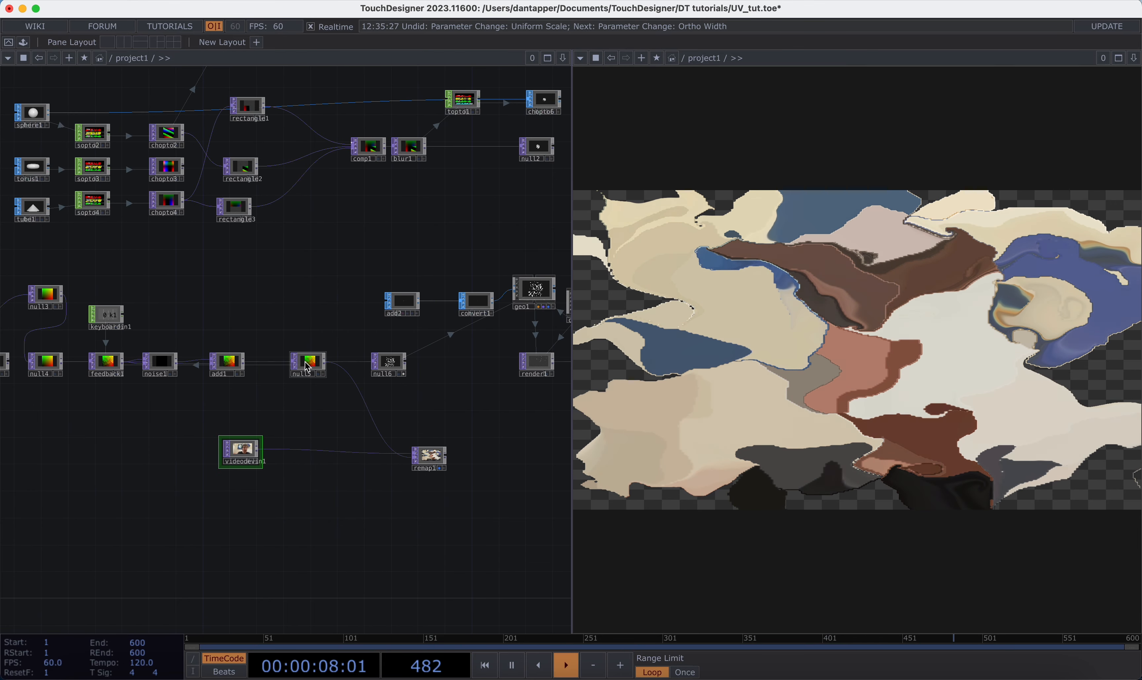
# Step: Move null5 down and aside, and insert a Cross TOP between add1 and null5
pyautogui.moveTo(287, 360); pyautogui.dragTo(321, 386)
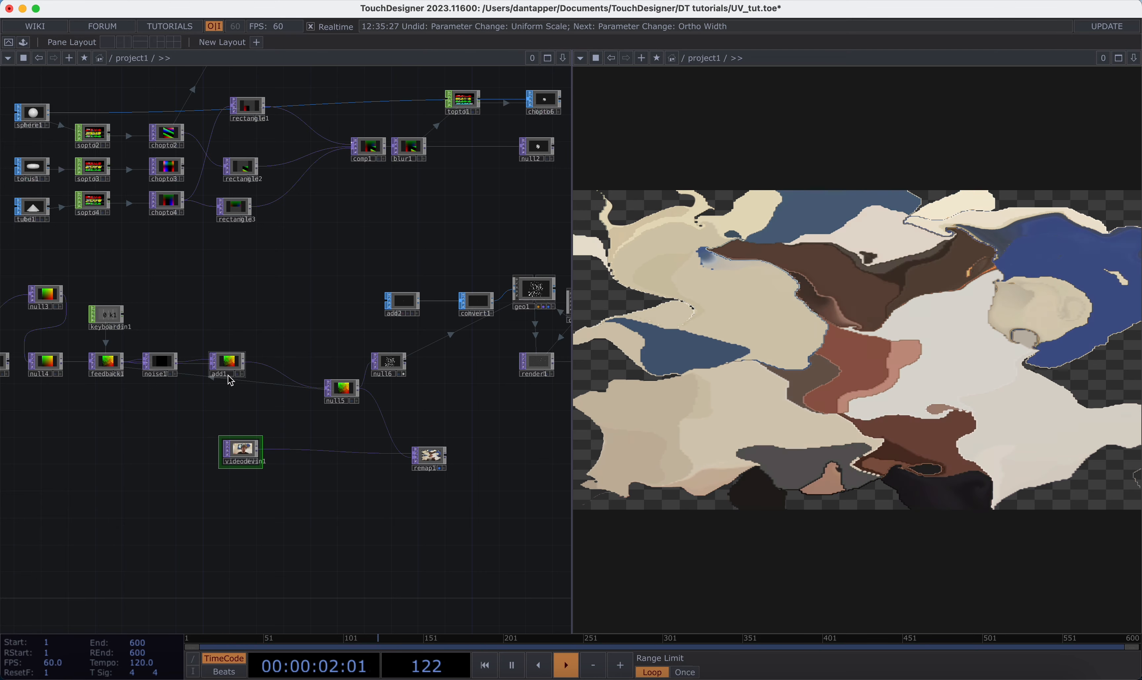
pyautogui.rightClick(265, 371)
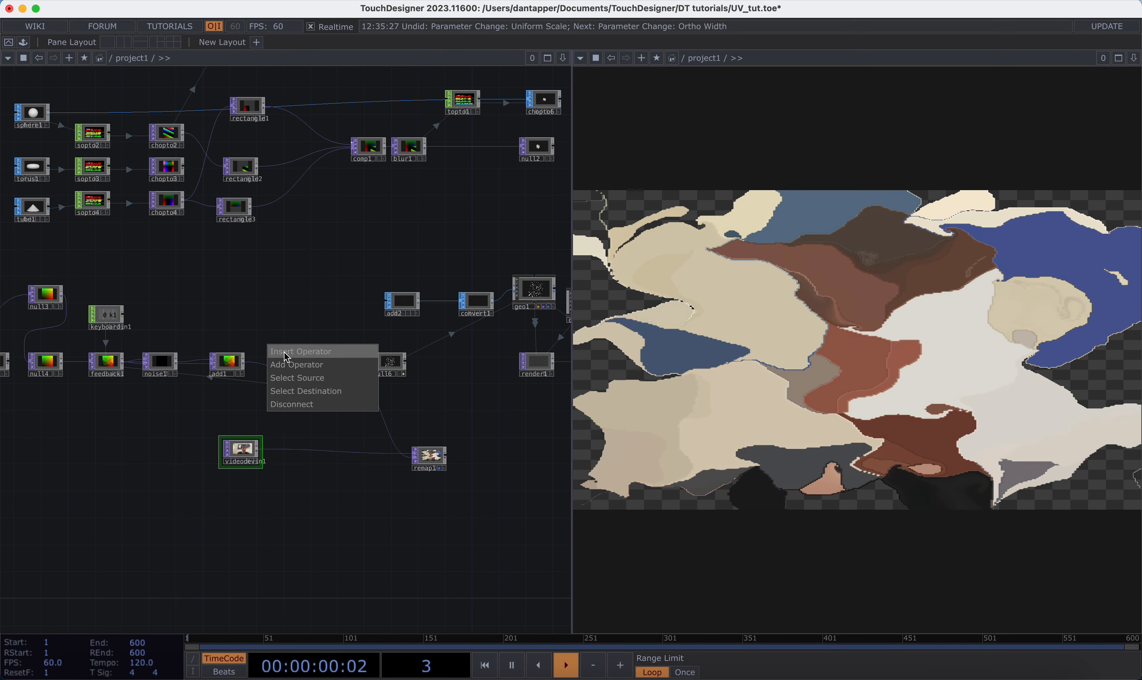
pyautogui.click(288, 358)
pyautogui.click(110, 419)
pyautogui.click(303, 373)
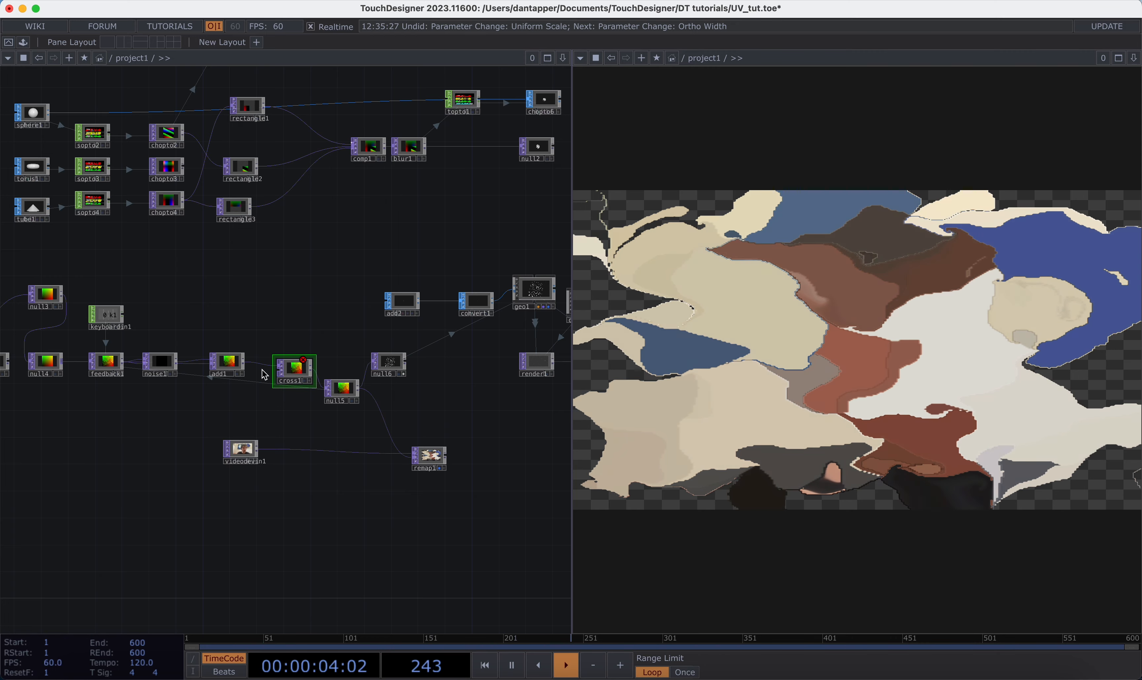
# Step: Connect null4 to cross1's second input and open cross1's parameters
pyautogui.moveTo(65, 366); pyautogui.dragTo(295, 375)
pyautogui.press('p')
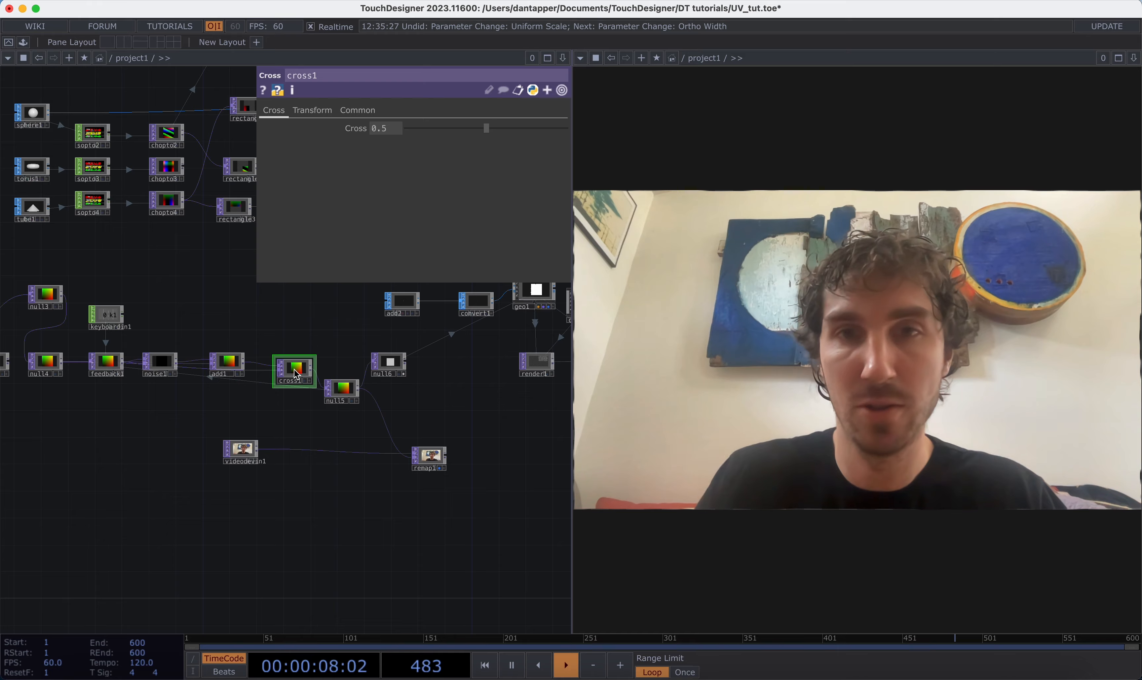
# Step: Lower cross1's Cross value to 0 and set it to 0.01
pyautogui.moveTo(483, 130); pyautogui.dragTo(415, 141)
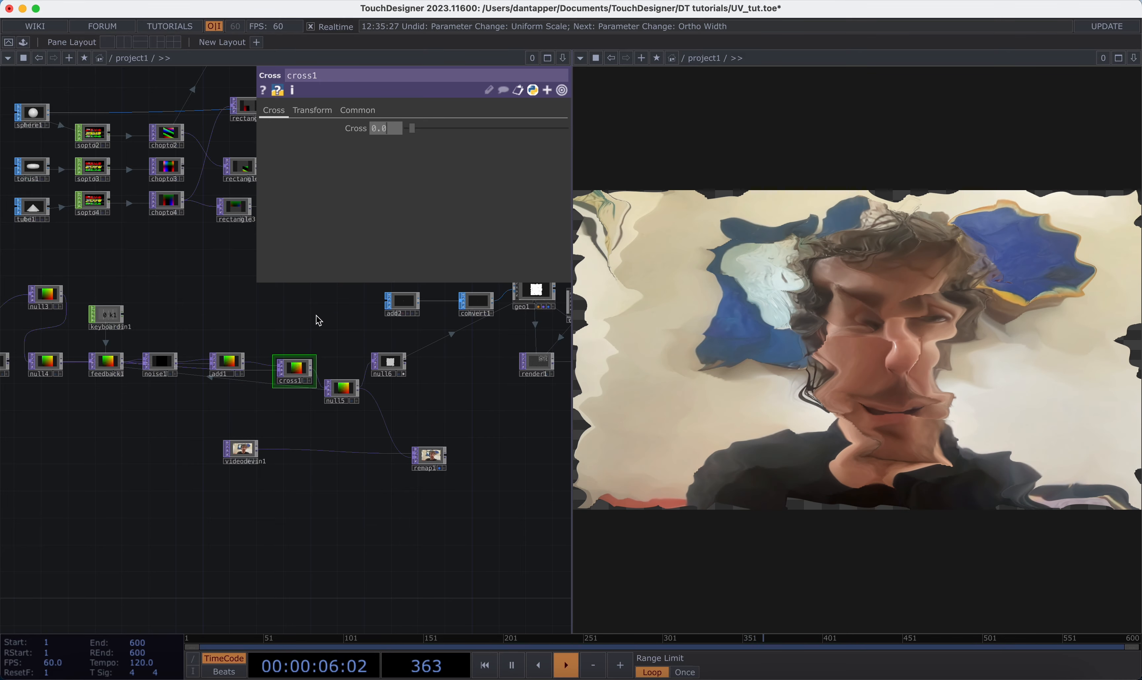
pyautogui.write('1')
pyautogui.press('Return')
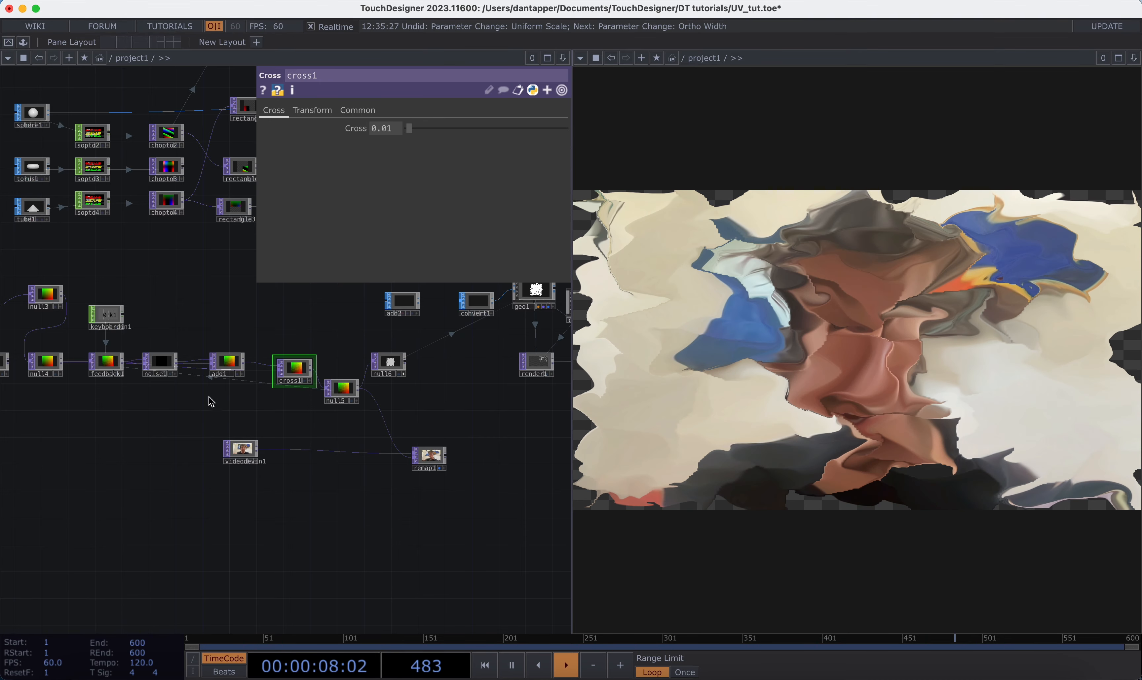
# Step: Slow noise1's Z translation by multiplying its absTime.seconds expression by 0.1
pyautogui.click(160, 364)
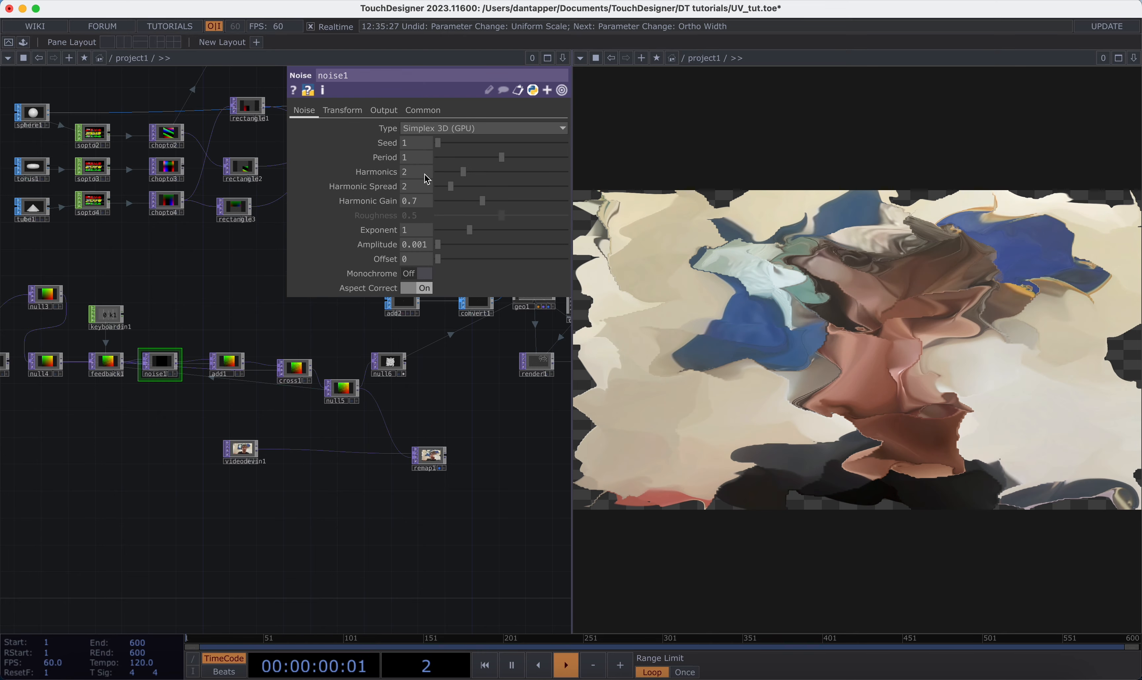
pyautogui.click(343, 110)
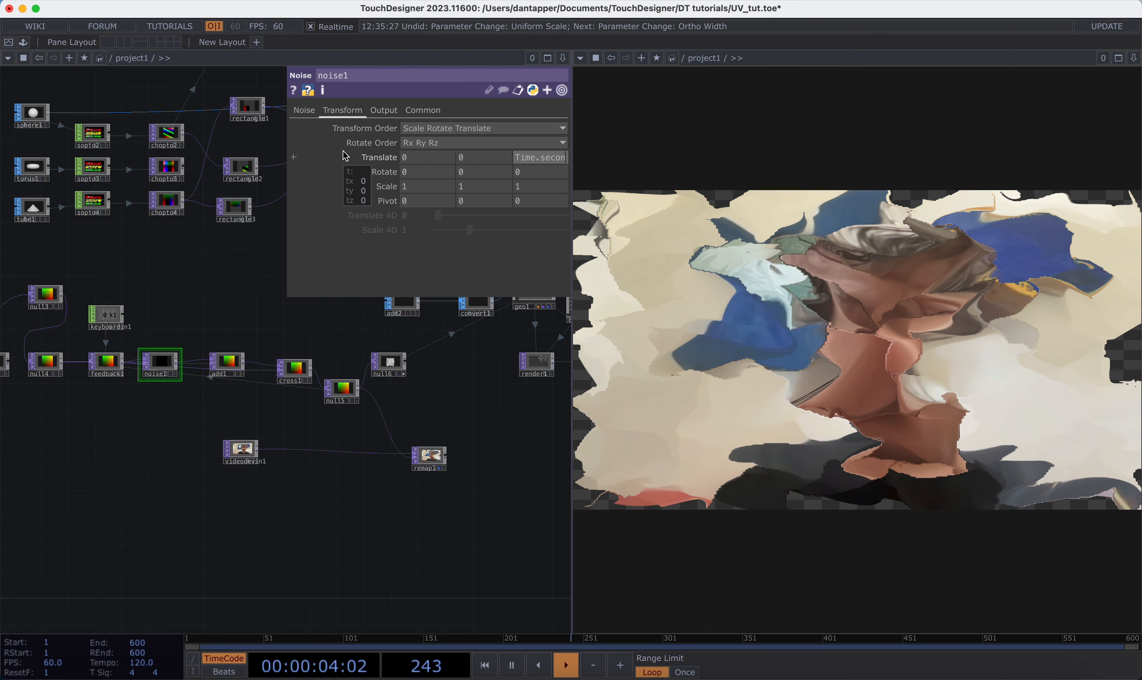
pyautogui.press('Return')
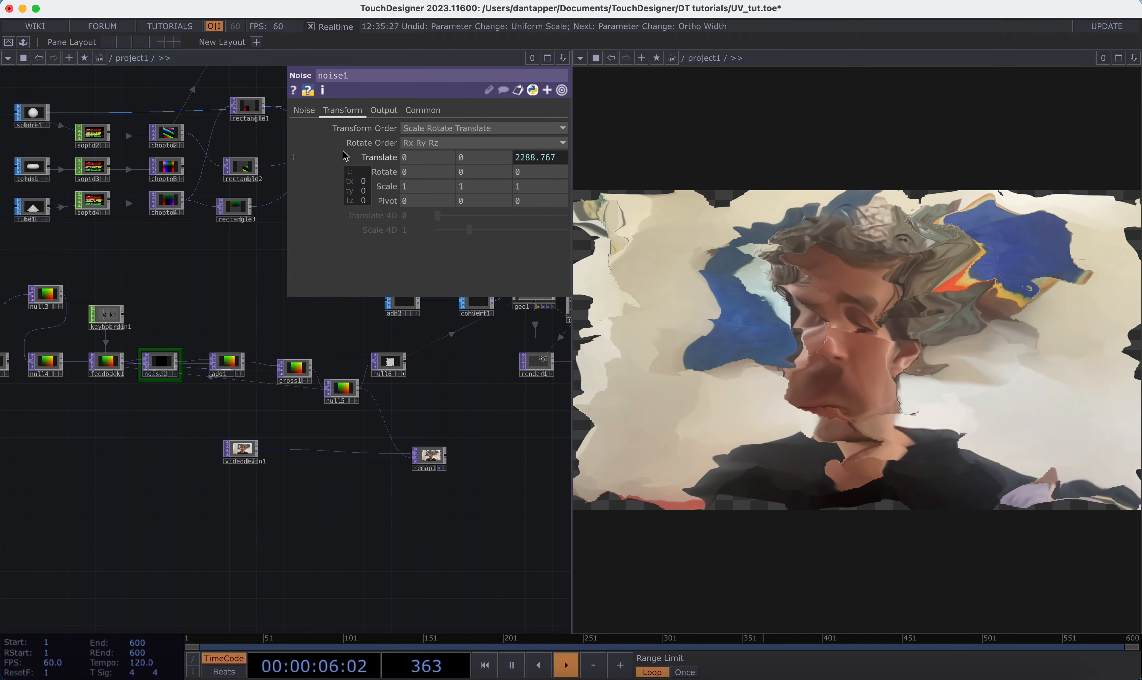
pyautogui.click(345, 157)
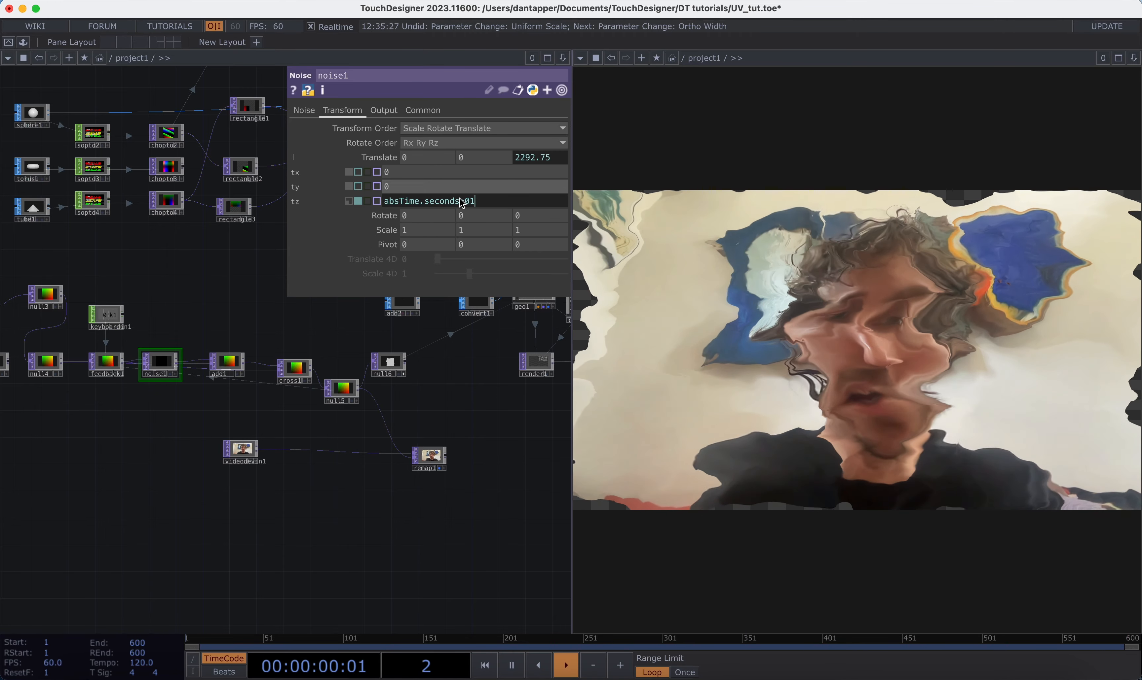
pyautogui.press('Return')
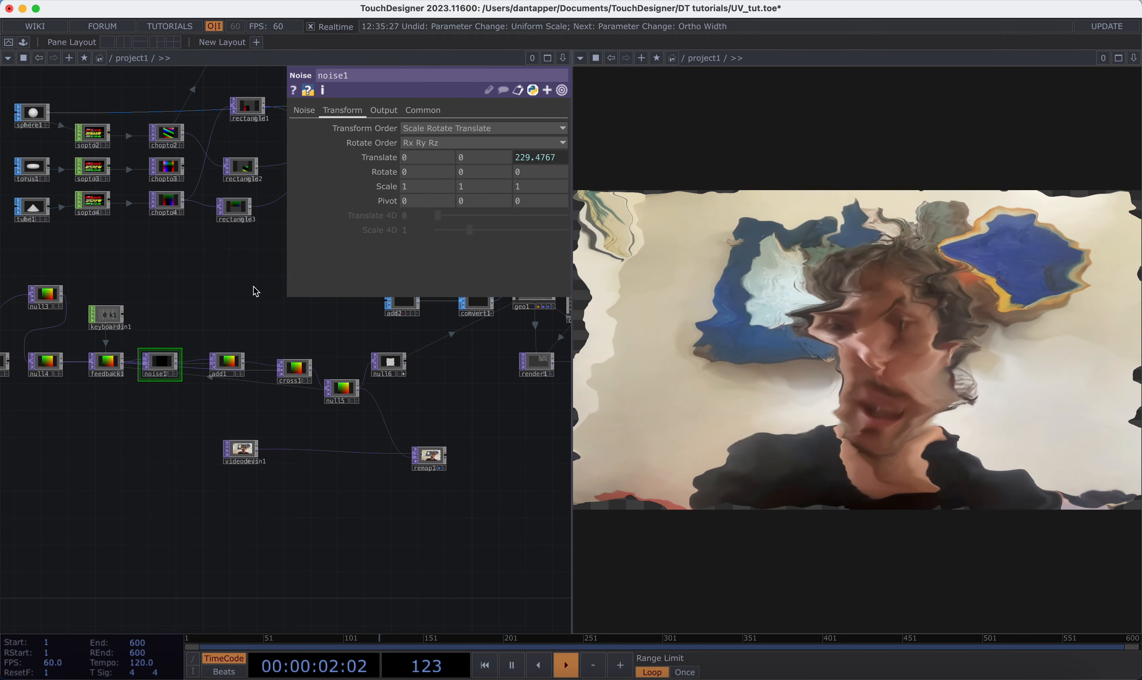
# Step: Lower cross1's Cross value to 0 for the full feedback distortion
pyautogui.click(294, 368)
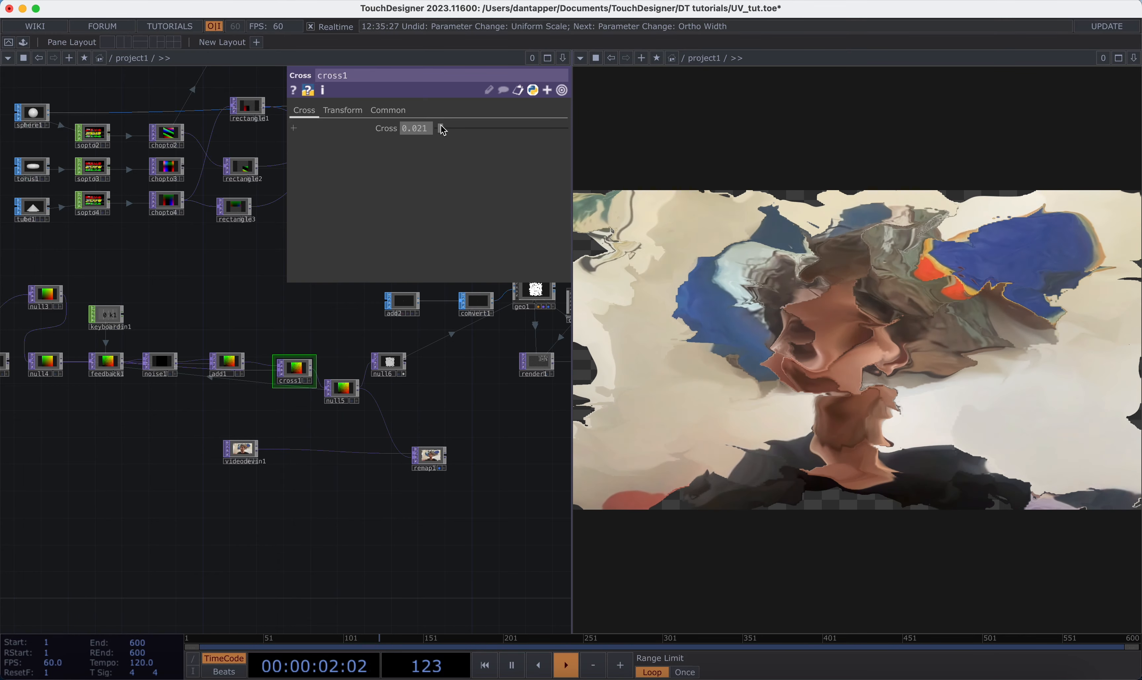
pyautogui.moveTo(437, 127)
pyautogui.mouseDown()
pyautogui.moveTo(453, 126)
pyautogui.moveTo(417, 131)
pyautogui.mouseUp()
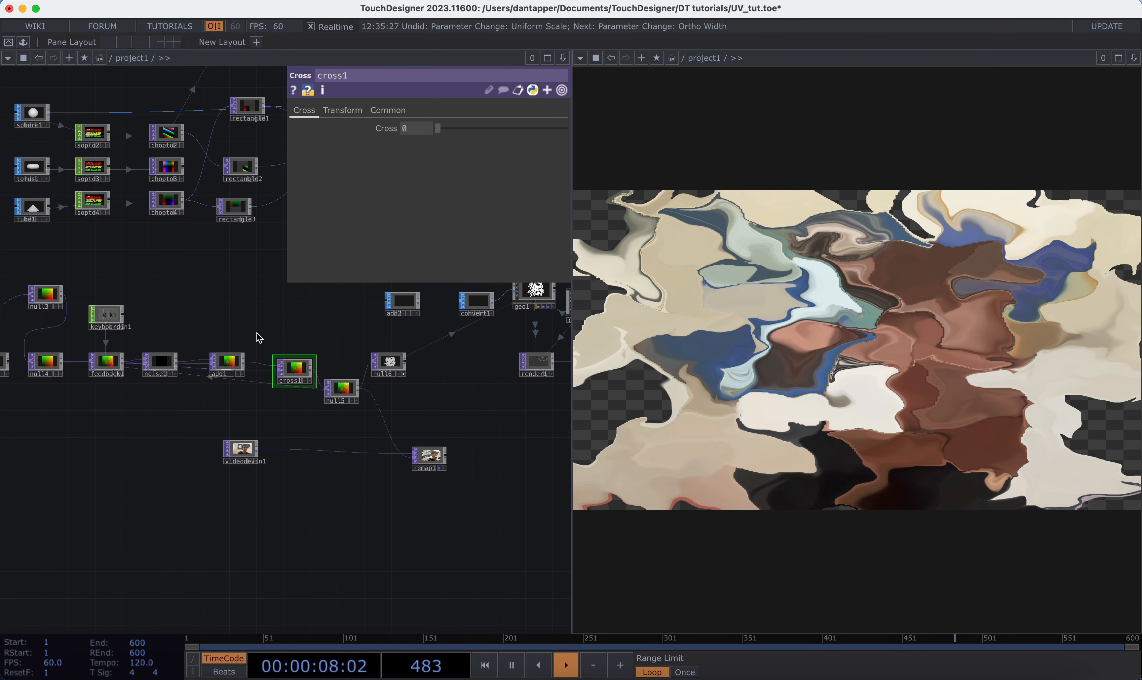
pyautogui.scroll(-5, 258, 337)
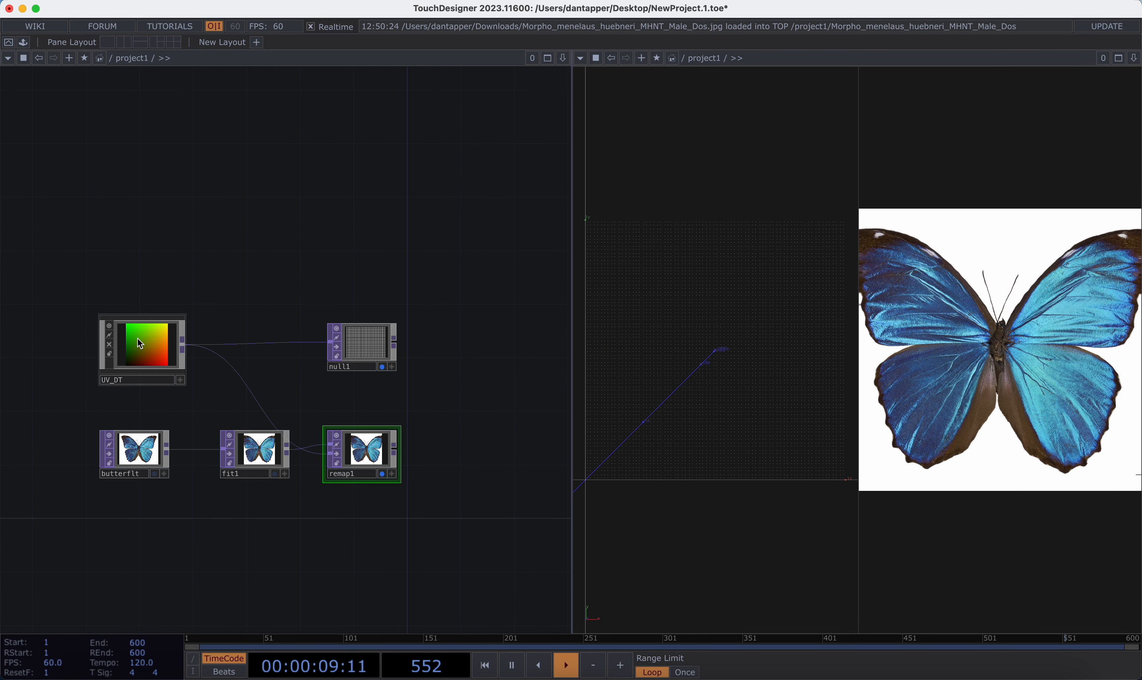
# Step: In the butterfly project, open the UV_DT component's parameters and set Res to 147 and Offset XY to 0.3 and 0.5
pyautogui.click(140, 344)
pyautogui.press('p')
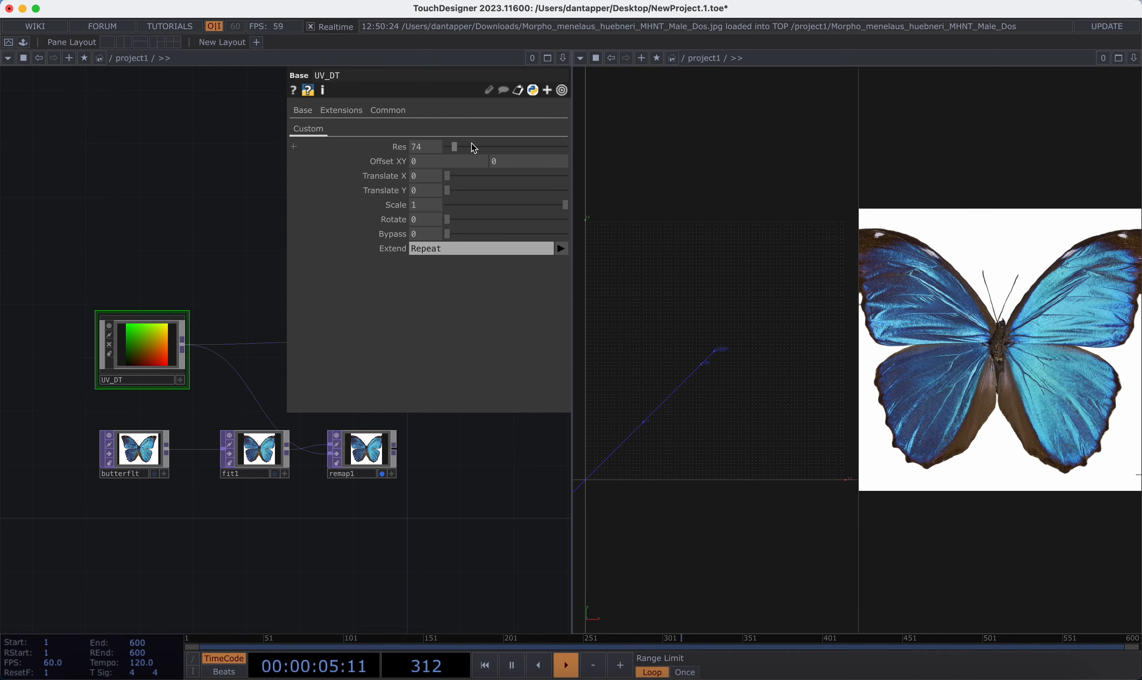
pyautogui.moveTo(457, 150); pyautogui.dragTo(538, 162)
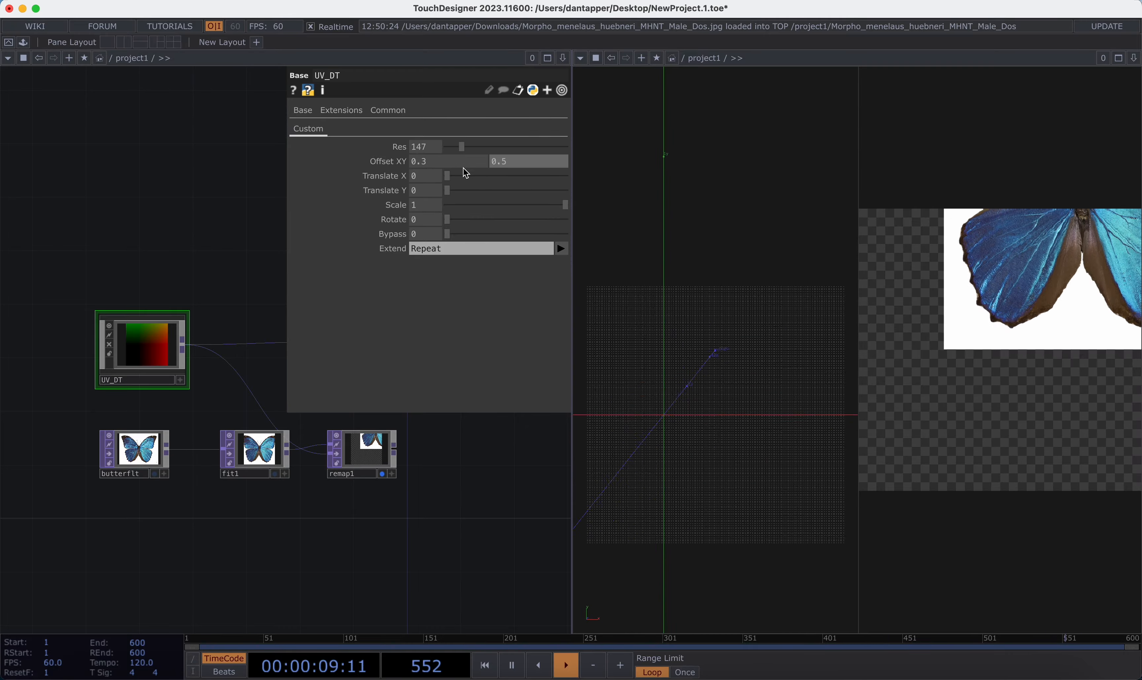
# Step: Reset UV_DT's Offset XY to 0 on both axes and raise Translate Y to 0.637
pyautogui.moveTo(440, 164); pyautogui.dragTo(468, 162)
pyautogui.moveTo(469, 162); pyautogui.dragTo(425, 162)
pyautogui.press('h')
pyautogui.moveTo(519, 161); pyautogui.dragTo(523, 189)
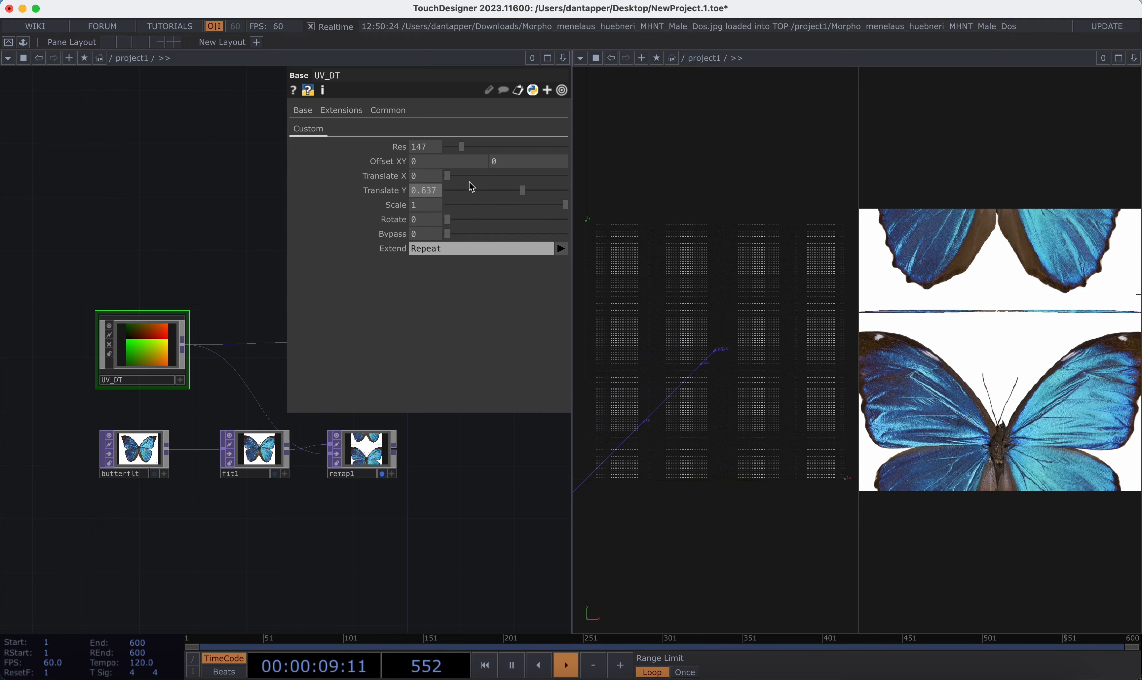
# Step: Set UV_DT's Translate X to 0.531 and animate it with the expression absTime.seconds
pyautogui.moveTo(449, 177); pyautogui.dragTo(510, 176)
pyautogui.click(425, 175)
pyautogui.write('absTi')
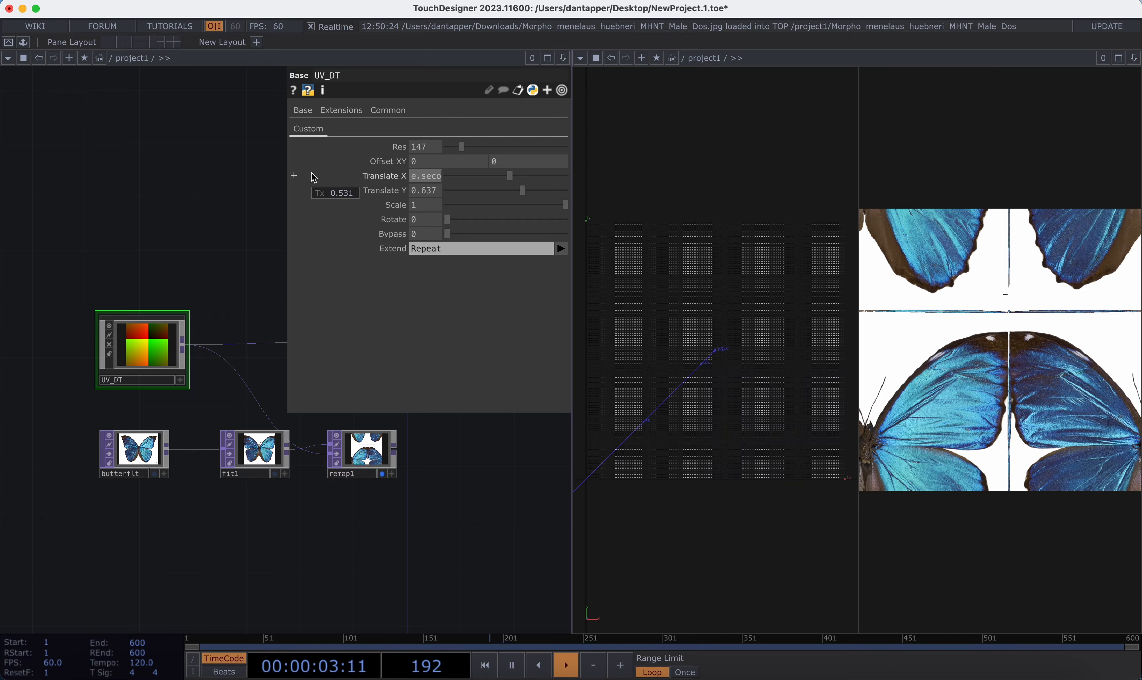
pyautogui.write('me.secobnds')
pyautogui.press('Return')
pyautogui.click(444, 176)
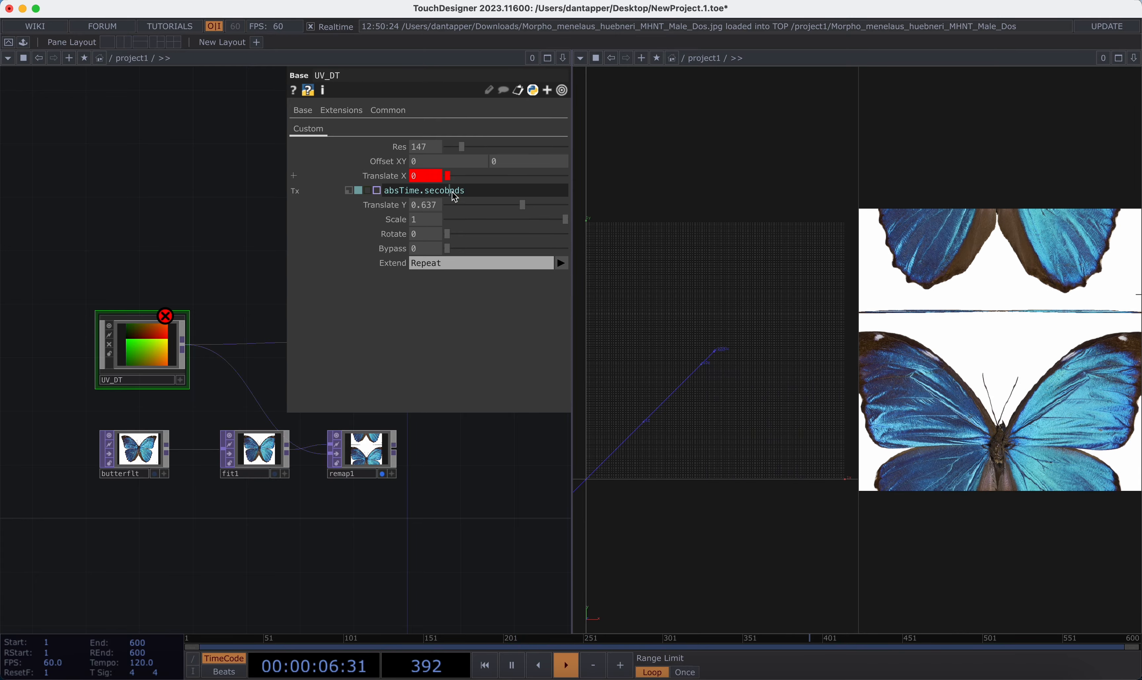
pyautogui.press('Return')
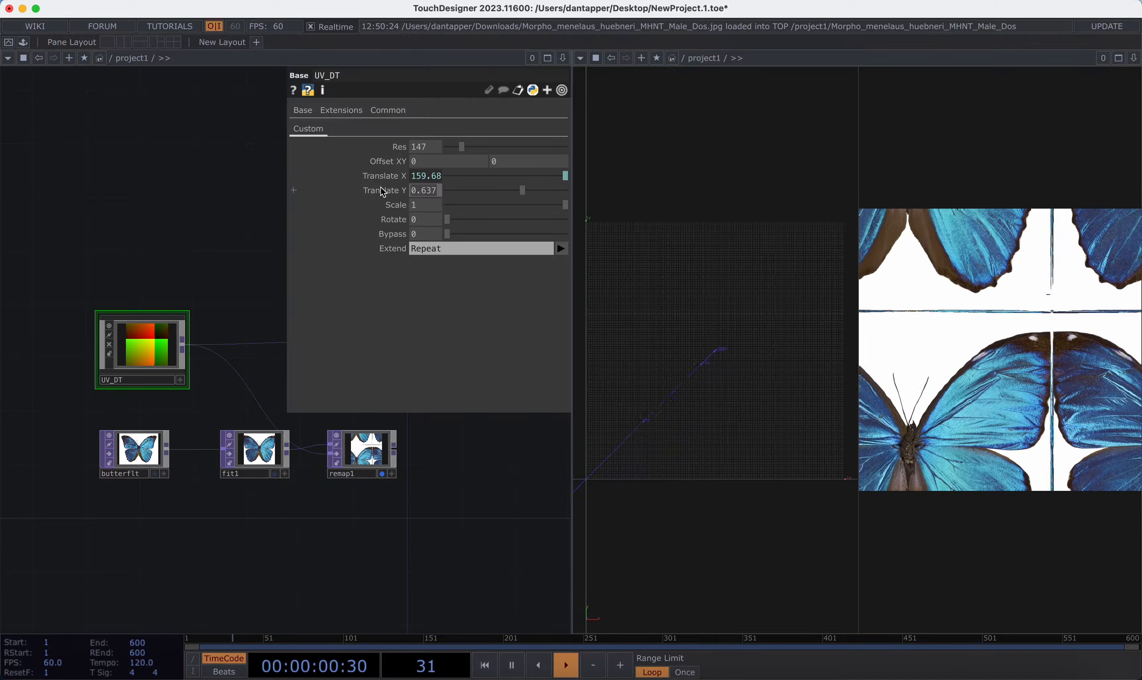
# Step: Reset UV_DT's Translate Y to 0 and reduce Scale to 0.039
pyautogui.write('0')
pyautogui.press('Return')
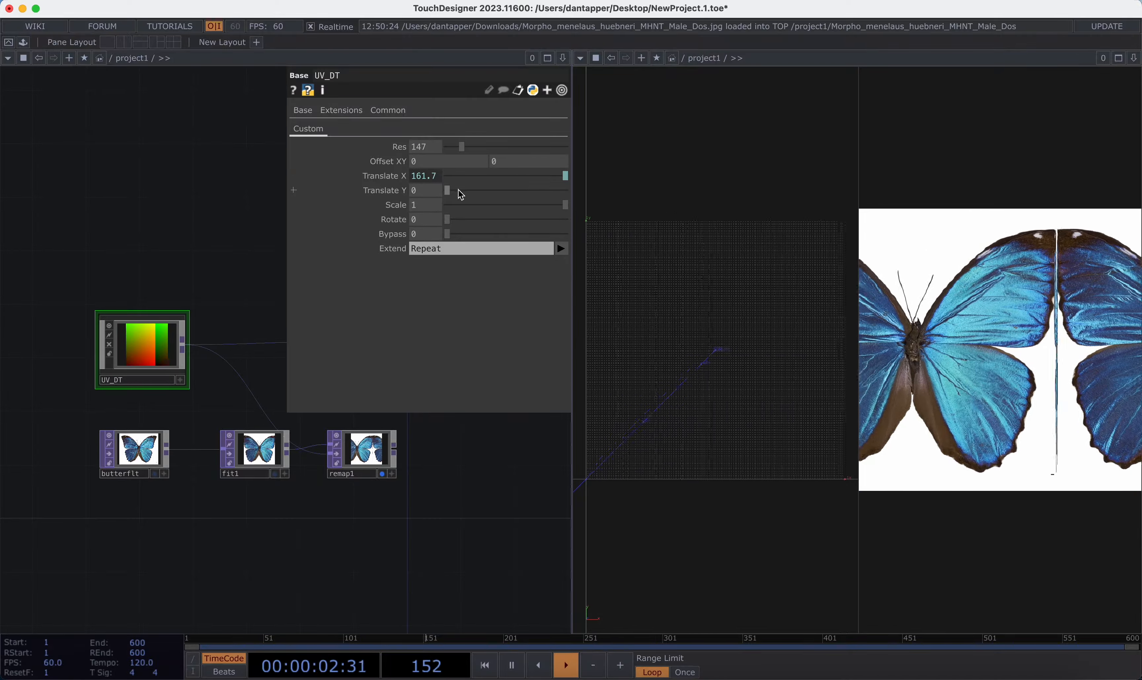
pyautogui.moveTo(569, 207); pyautogui.dragTo(452, 214)
# Step: Switch UV_DT's Translate X from its expression back to constant mode and set Scale to 0.14
pyautogui.click(433, 179)
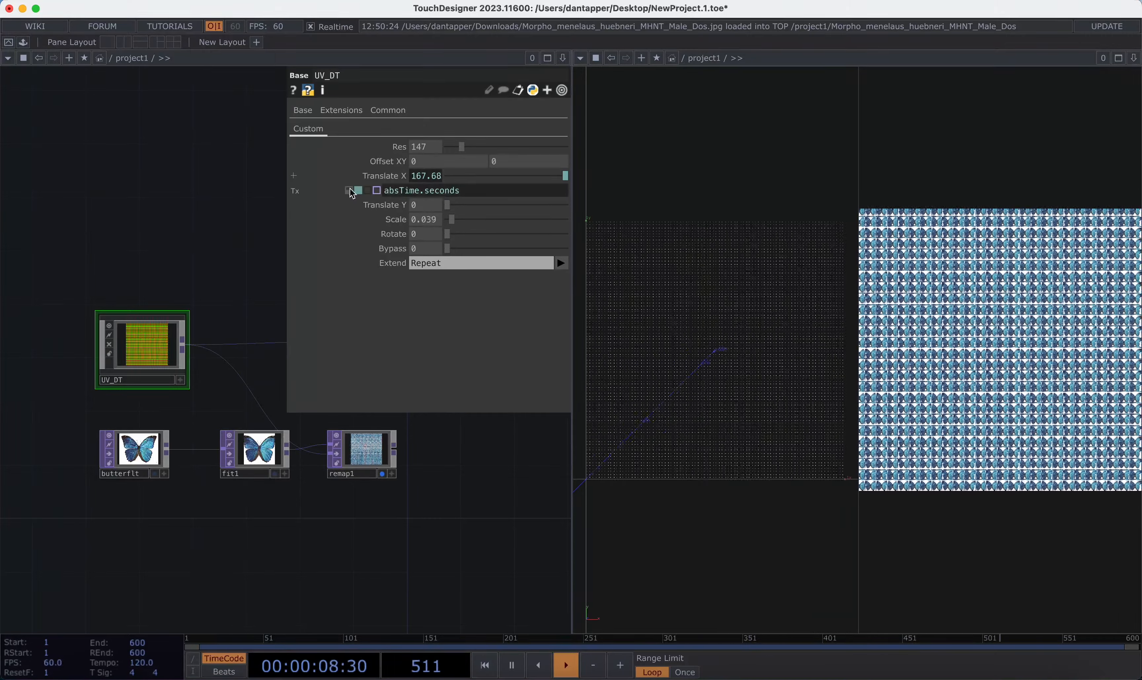
pyautogui.click(350, 190)
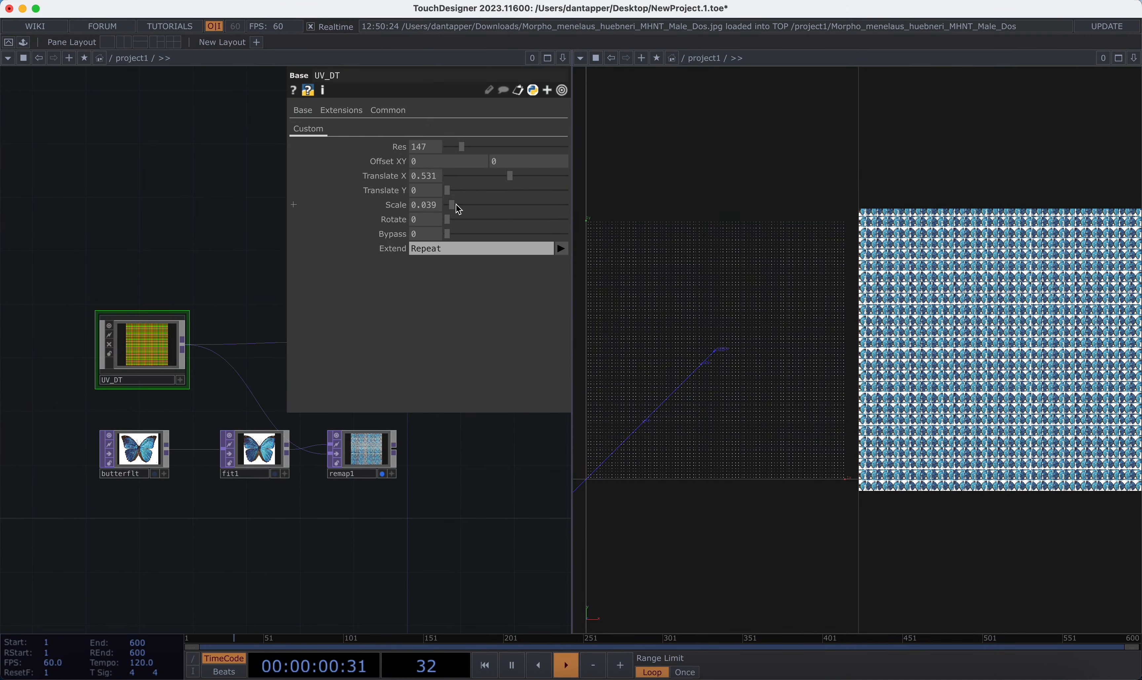
pyautogui.moveTo(453, 206); pyautogui.dragTo(512, 231)
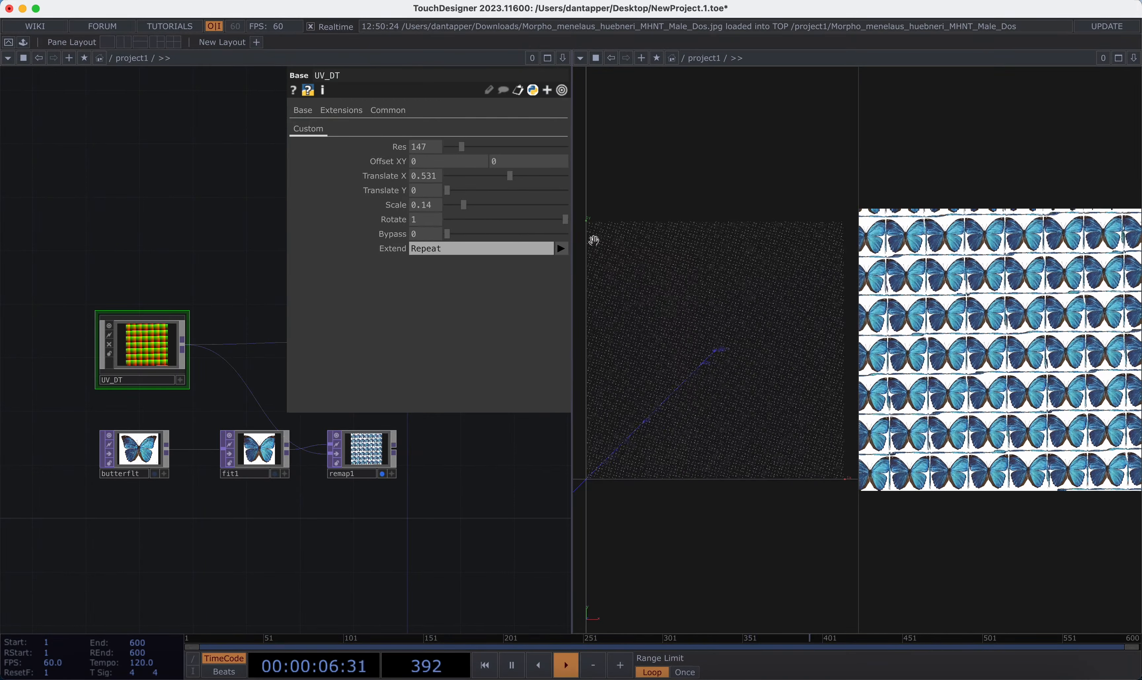
# Step: Try a Rotate value of 23 on UV_DT and settle on -87
pyautogui.moveTo(421, 219); pyautogui.dragTo(403, 202)
pyautogui.moveTo(294, 218); pyautogui.dragTo(642, 219)
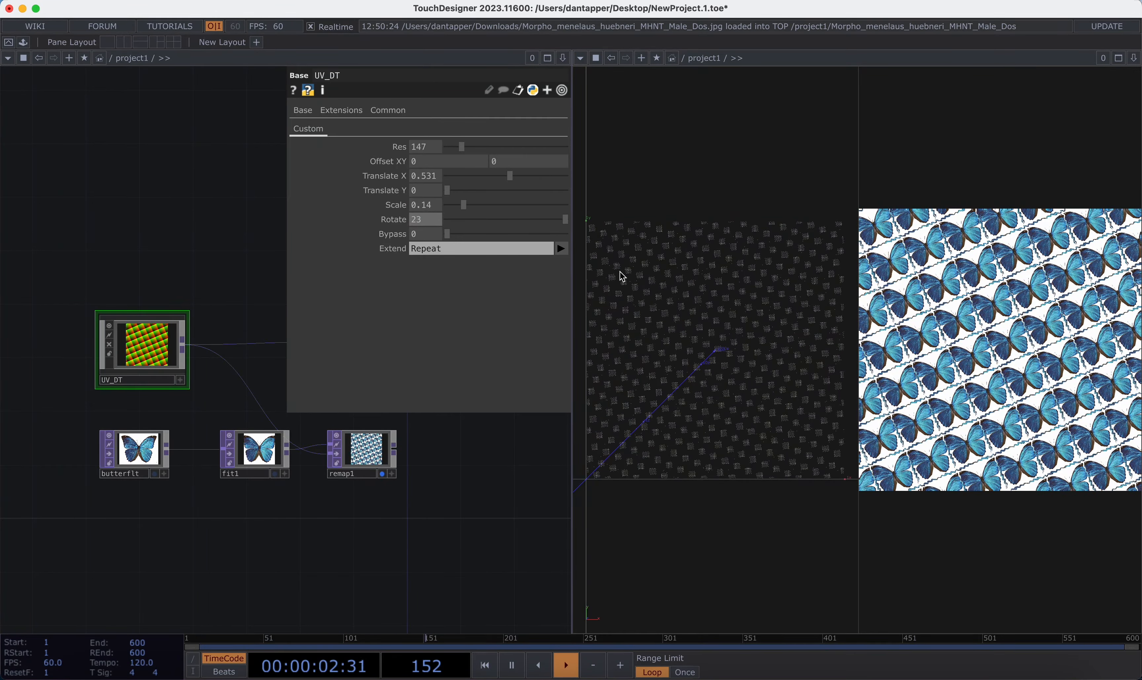
pyautogui.moveTo(417, 217); pyautogui.dragTo(375, 188)
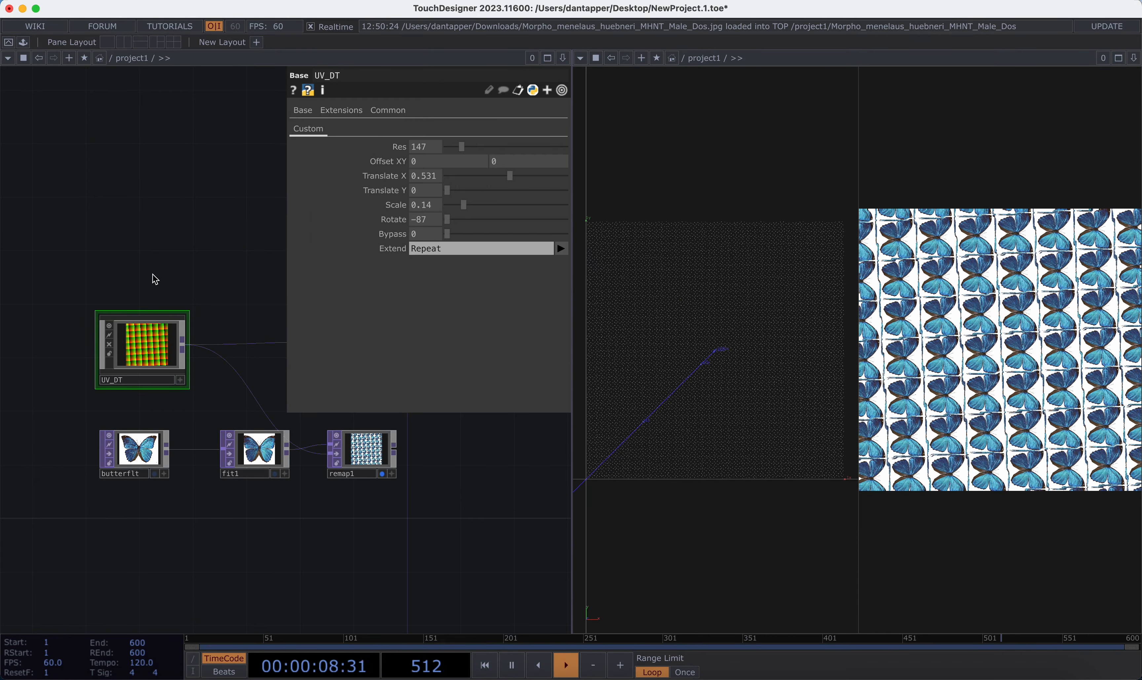
# Step: Set UV_DT's Bypass to 1 to compare with the untransformed butterfly, and return it to 0
pyautogui.click(447, 233)
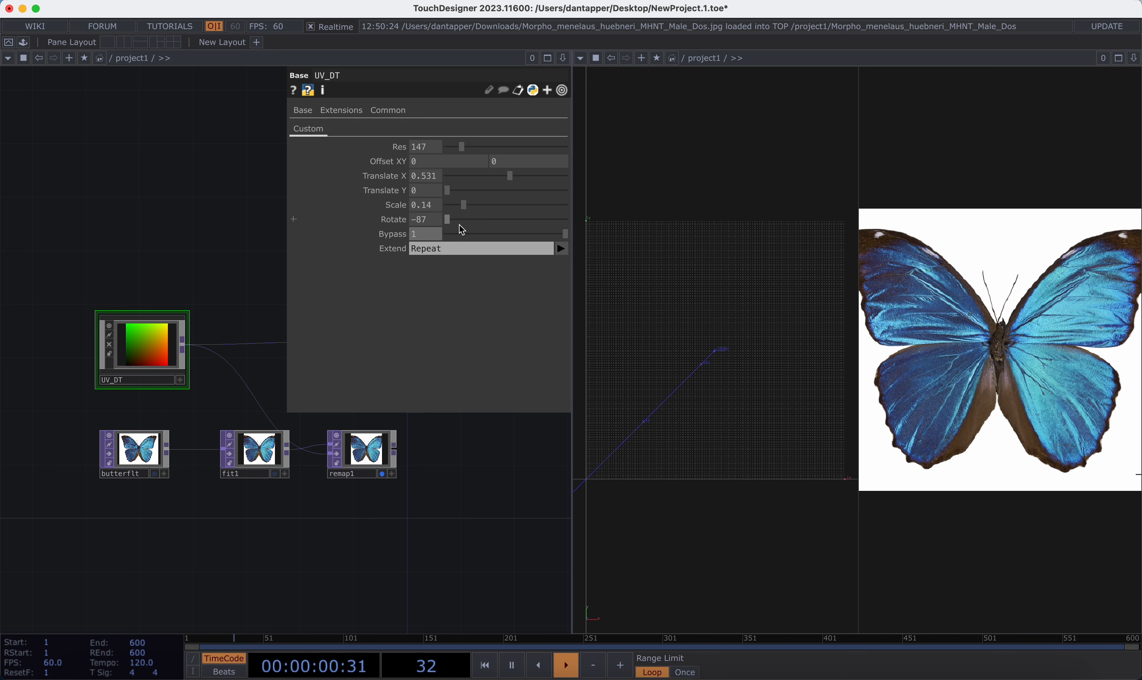
pyautogui.click(473, 234)
# Step: Try UV_DT's Extend modes Hold, Zero and Repeat, and leave Extend set to Mirror
pyautogui.click(562, 249)
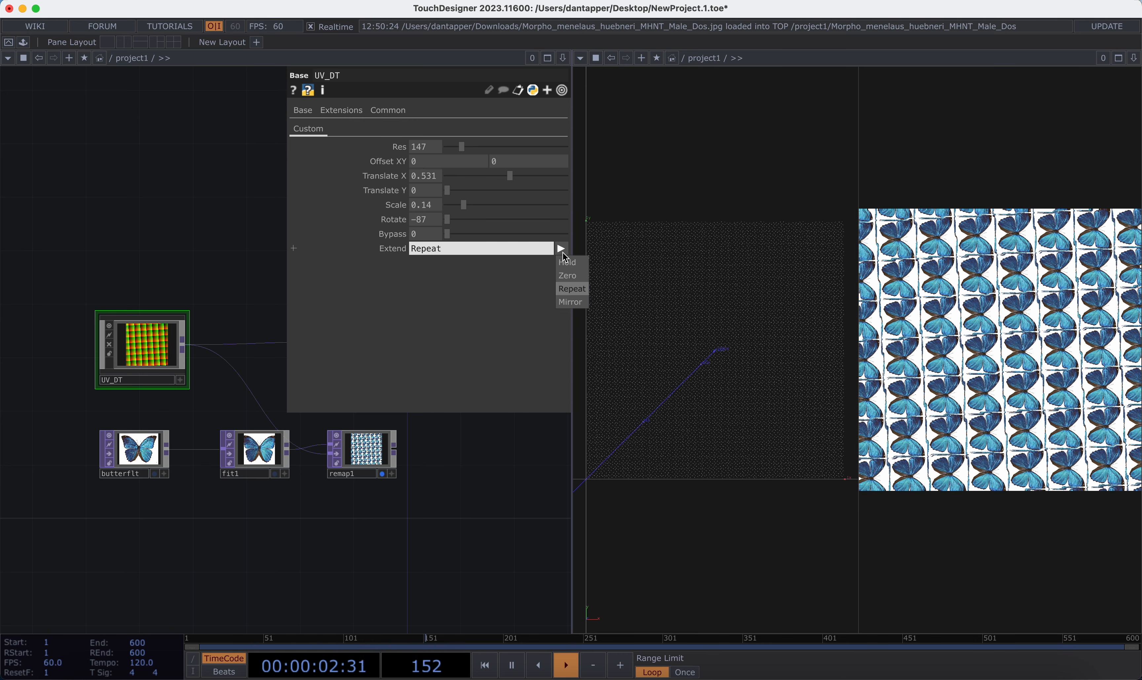
pyautogui.click(567, 270)
pyautogui.click(561, 247)
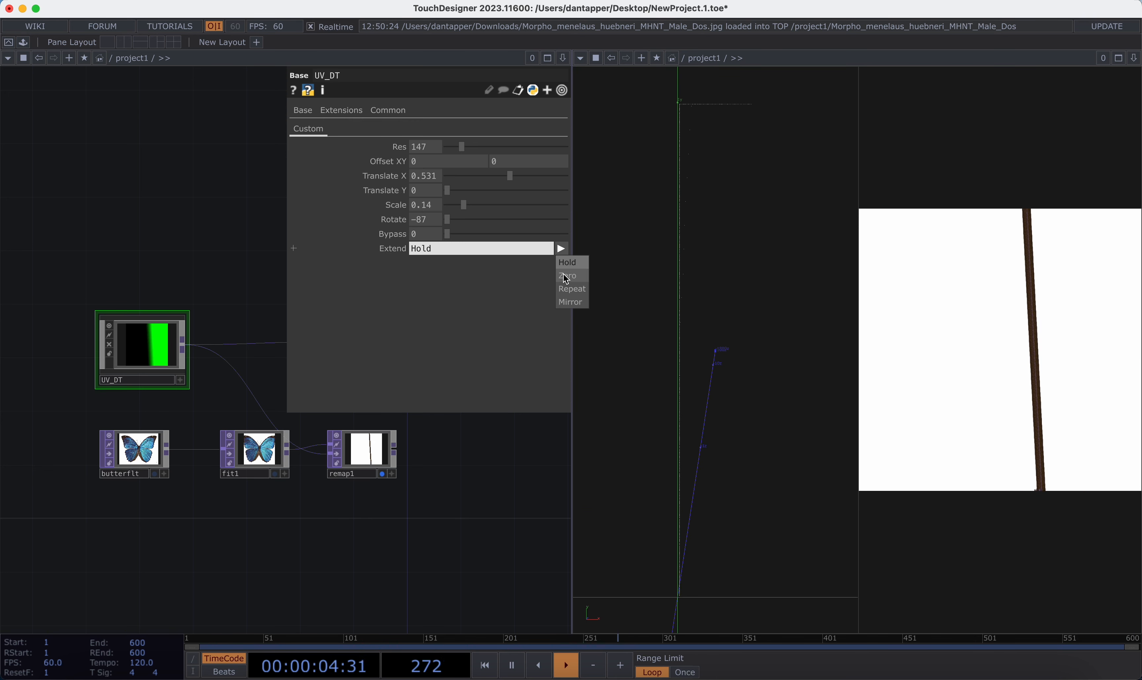
pyautogui.click(561, 270)
pyautogui.click(562, 249)
pyautogui.click(571, 289)
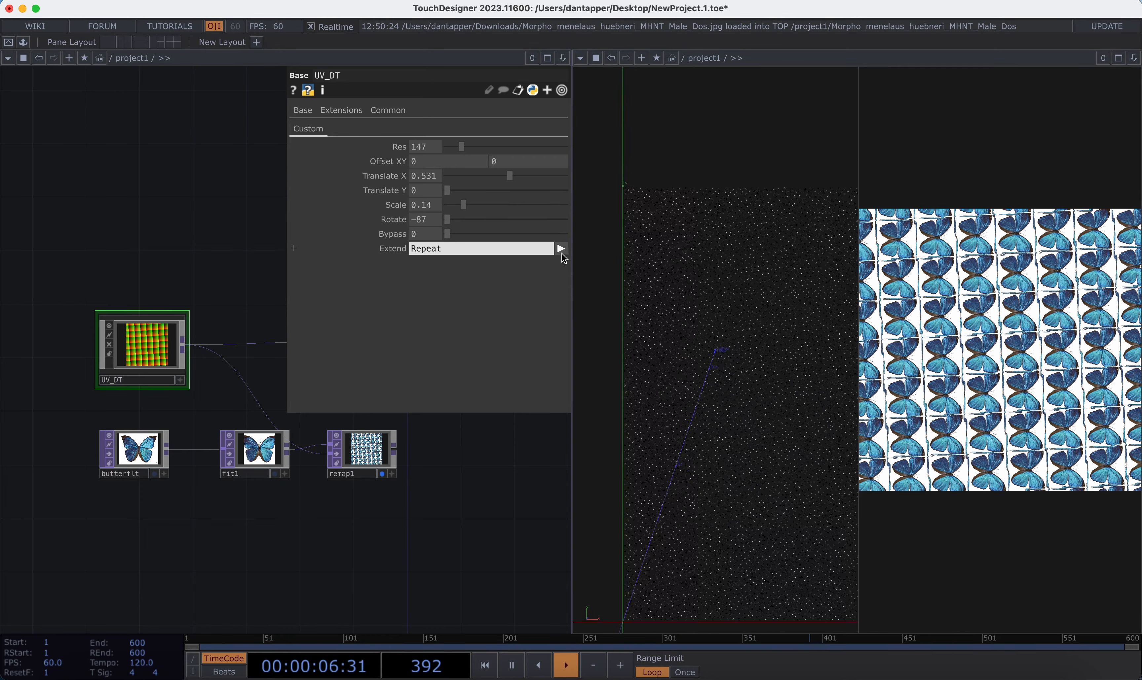
pyautogui.click(562, 249)
pyautogui.click(564, 301)
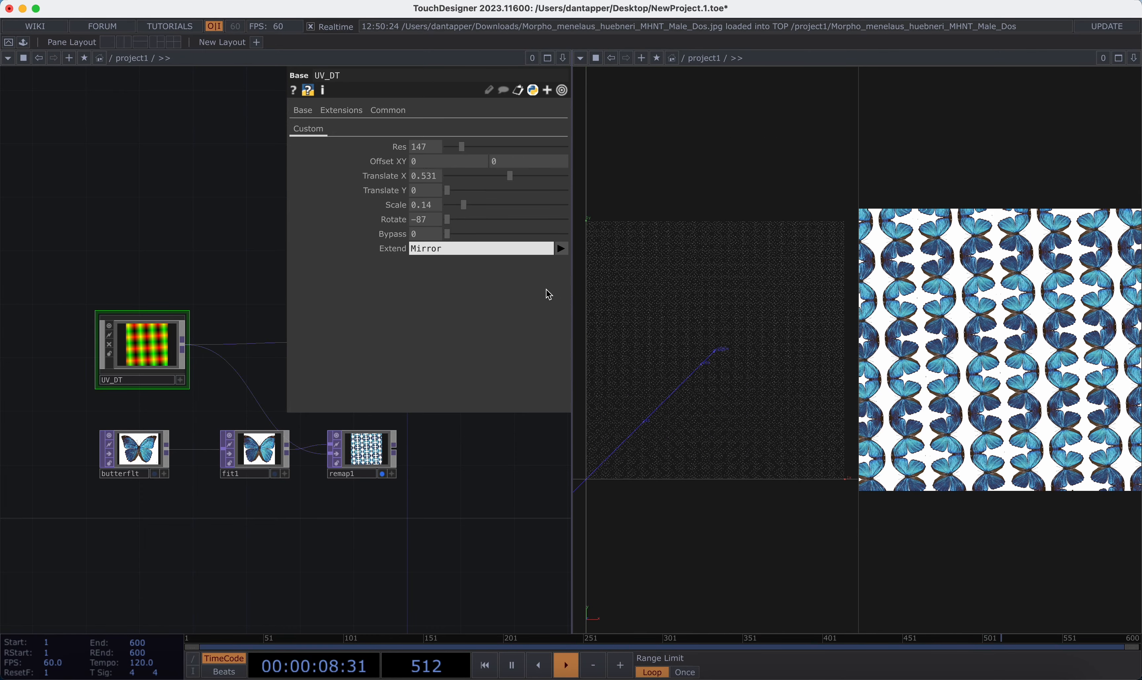